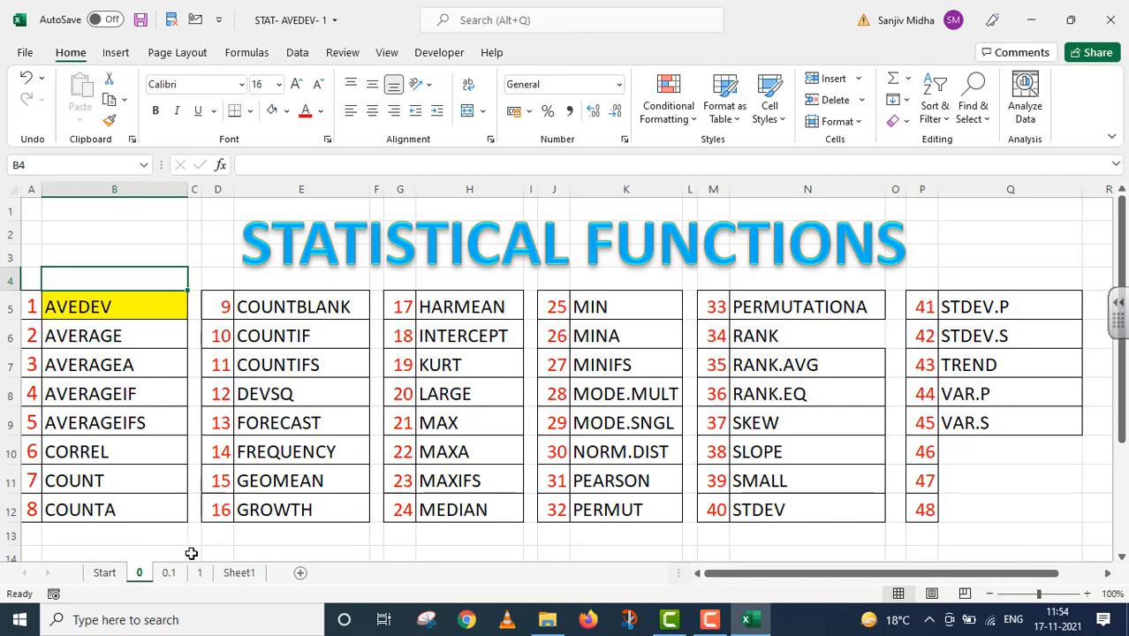
Step: Go past the AVEDEV title sheet and open Sheet1 with the mean deviation table
key("ctrl+Page_Down")
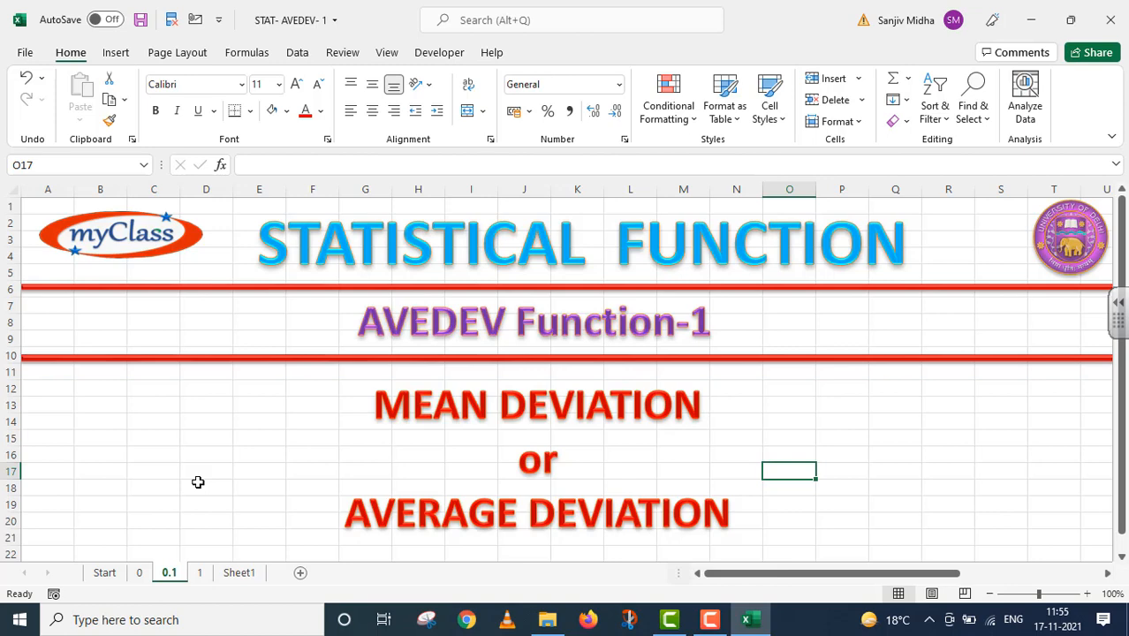
left_click(239, 574)
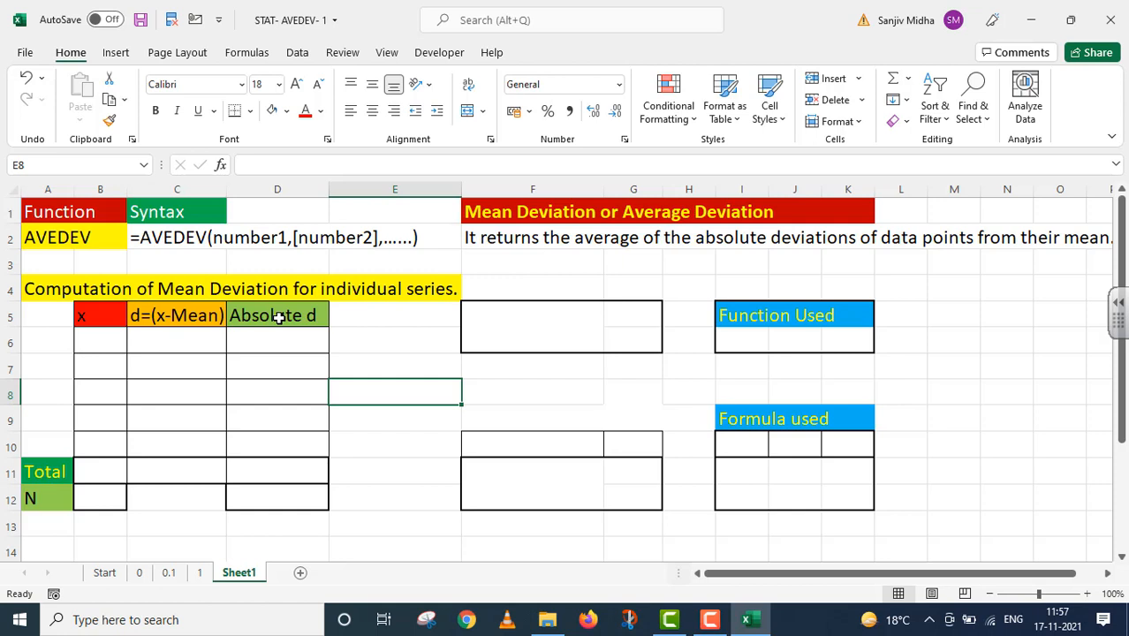
left_click(279, 318)
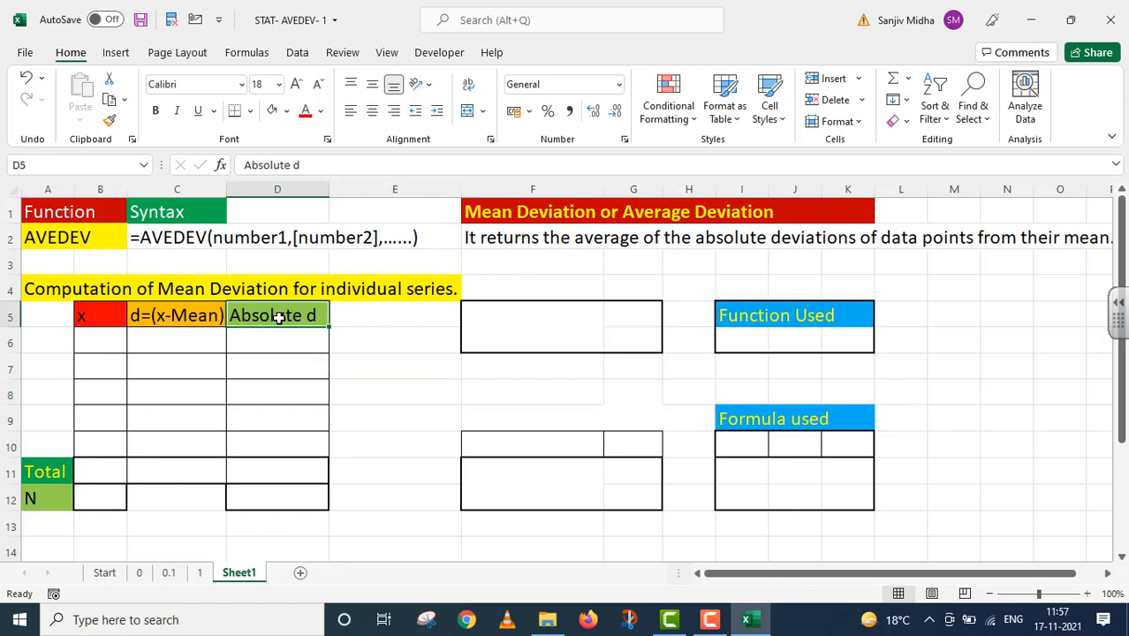
Step: Enter 10 and 11 at the start of the x column and extend the series through 14 in B10
double_click(99, 340)
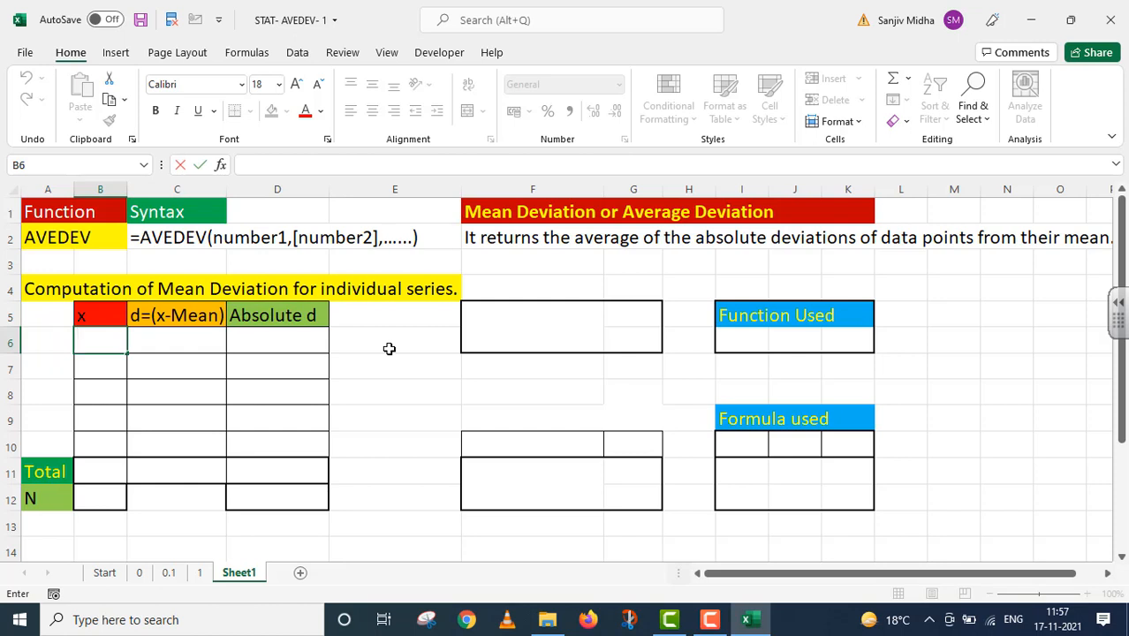
type("10")
key("Return")
type("11")
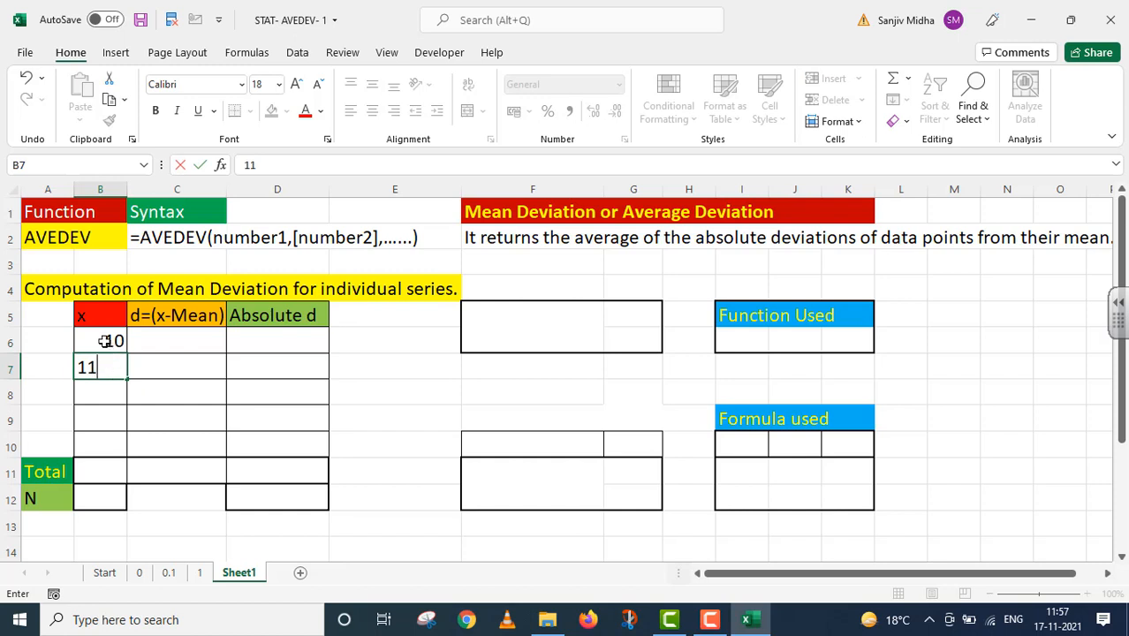
left_click(103, 351)
left_click_drag(104, 351, 119, 455)
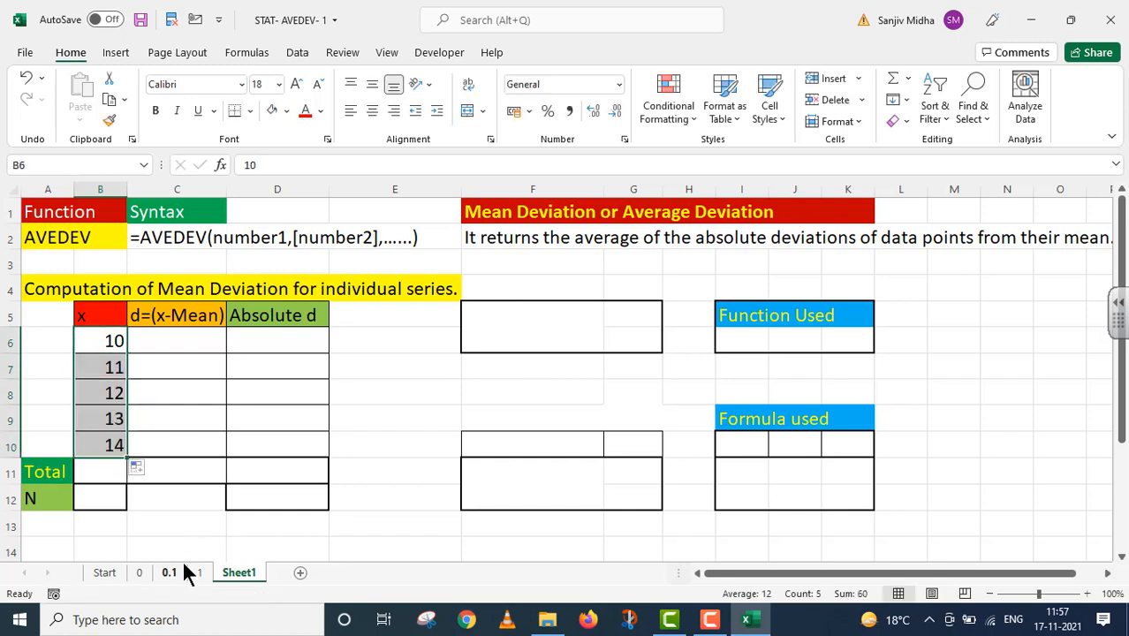
Step: Total the x values in B11 with =SUM(B6:B10)
double_click(98, 464)
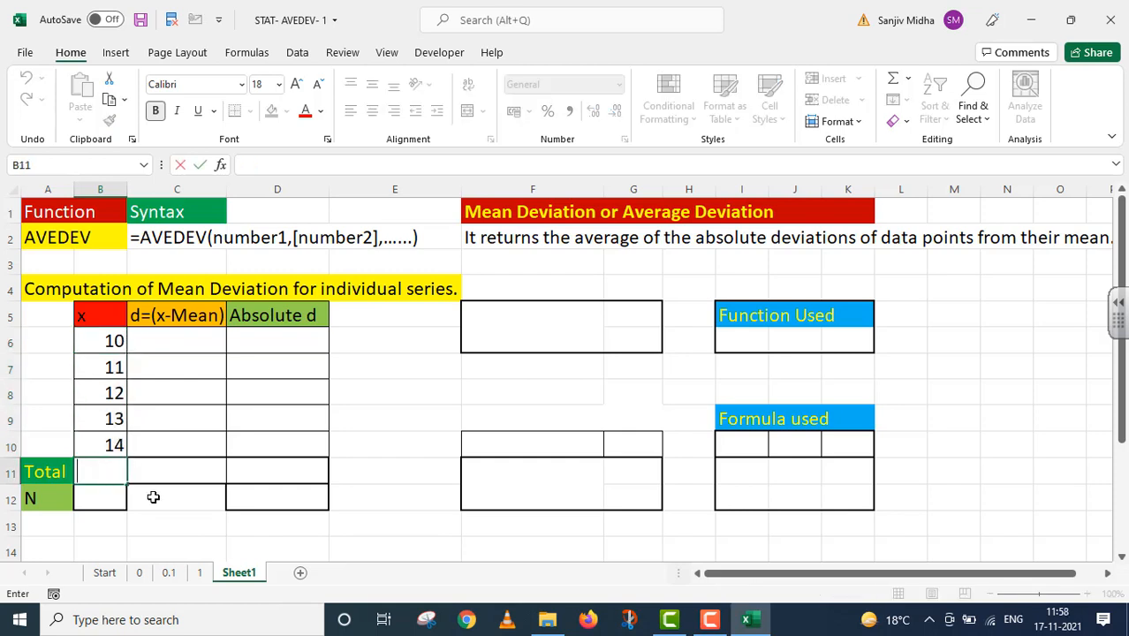
type("=SUM(")
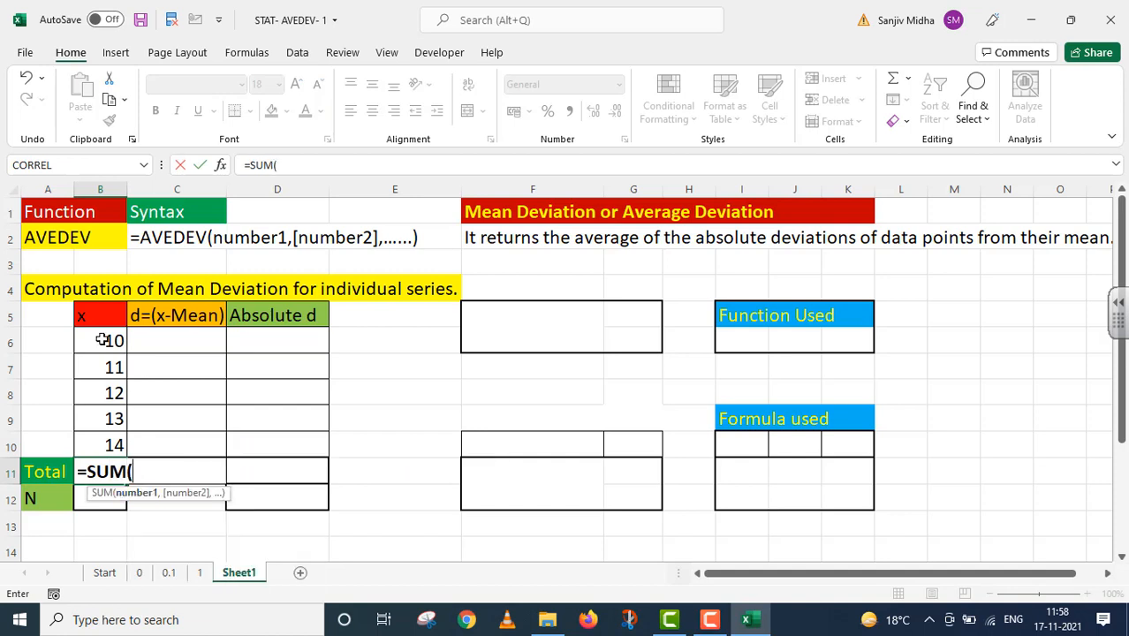
left_click_drag(102, 341, 109, 445)
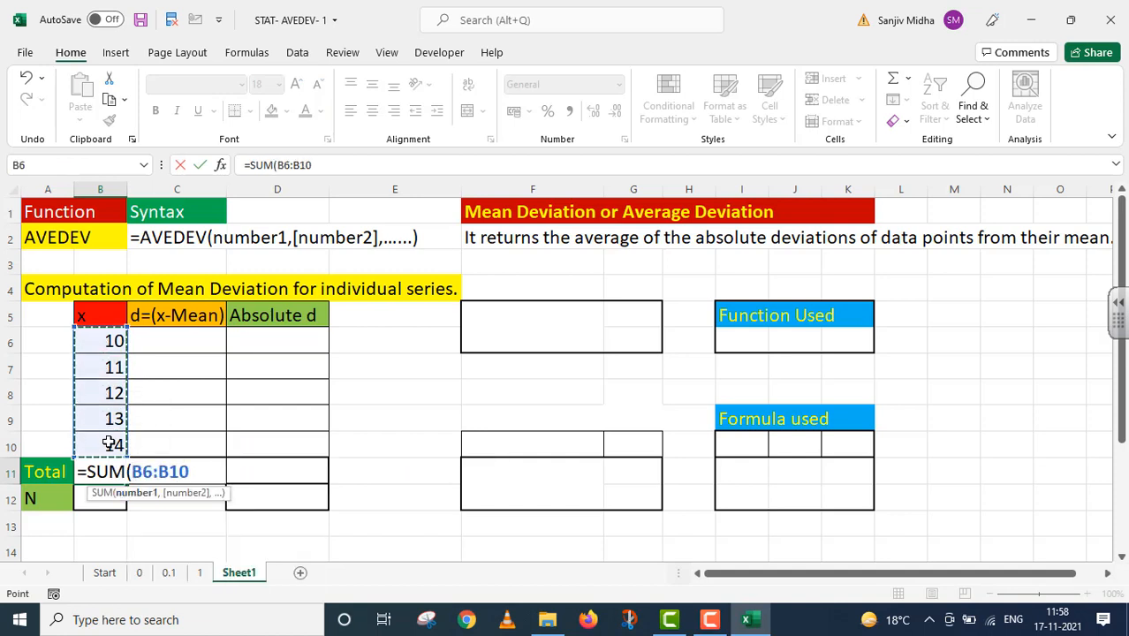
type(")")
key("Return")
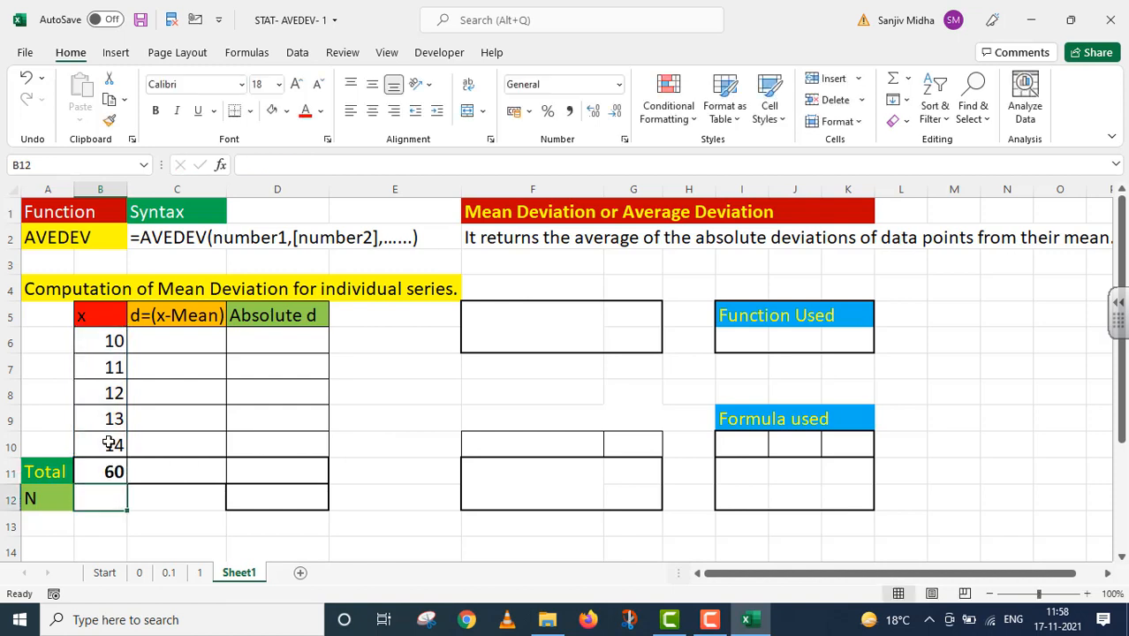
Step: Count the x values in the N row, cell B12, with =COUNT(B6:B10)
double_click(84, 498)
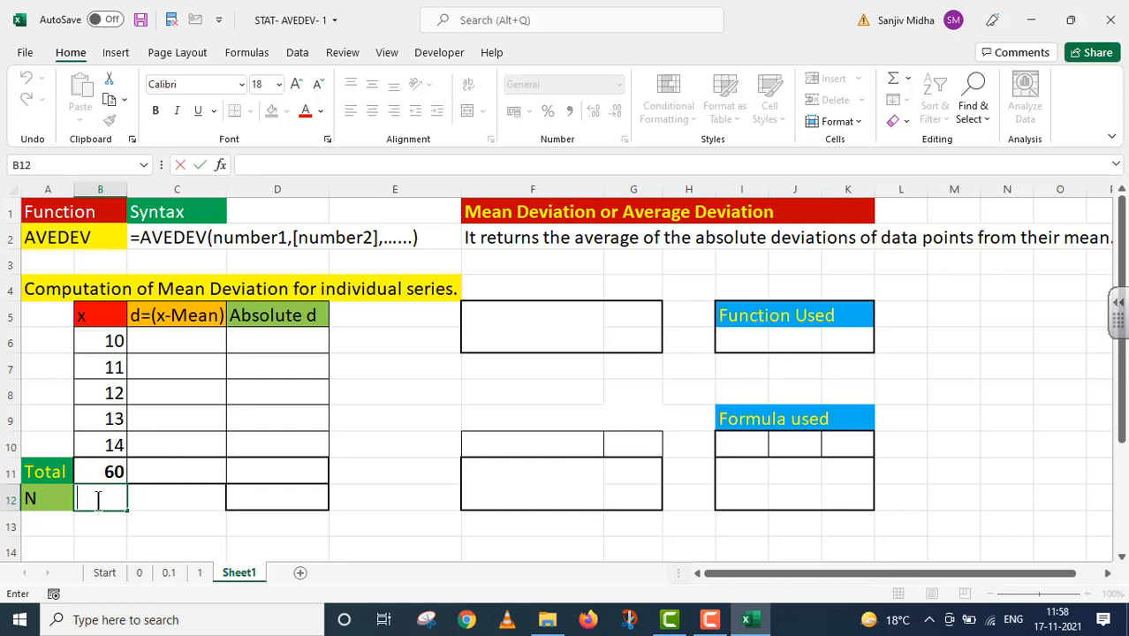
type("=COUN")
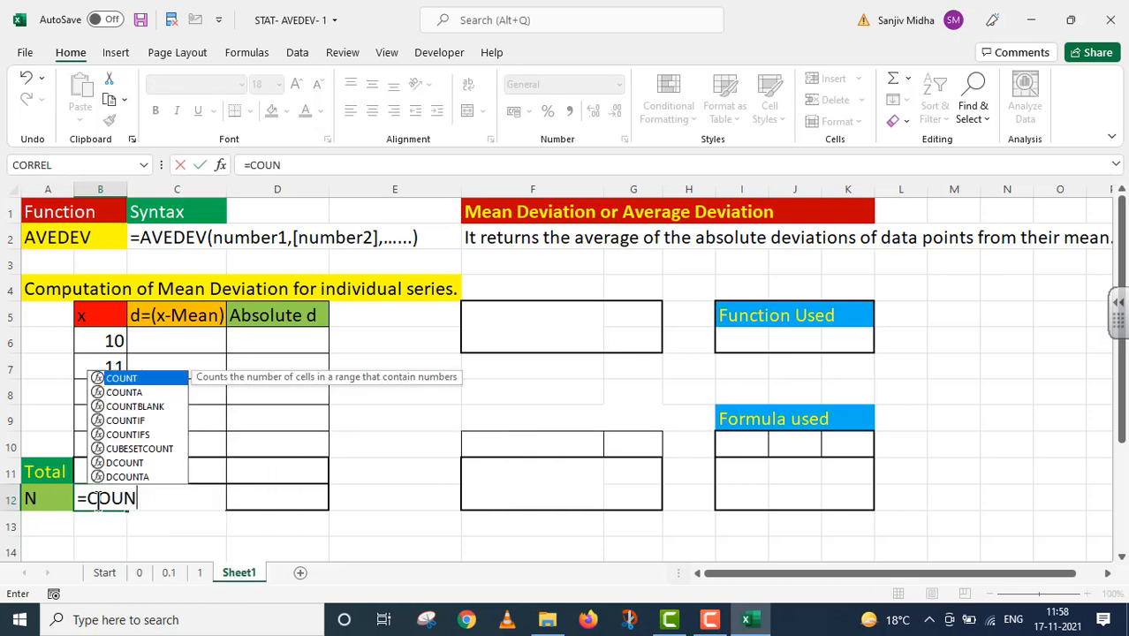
type("T(")
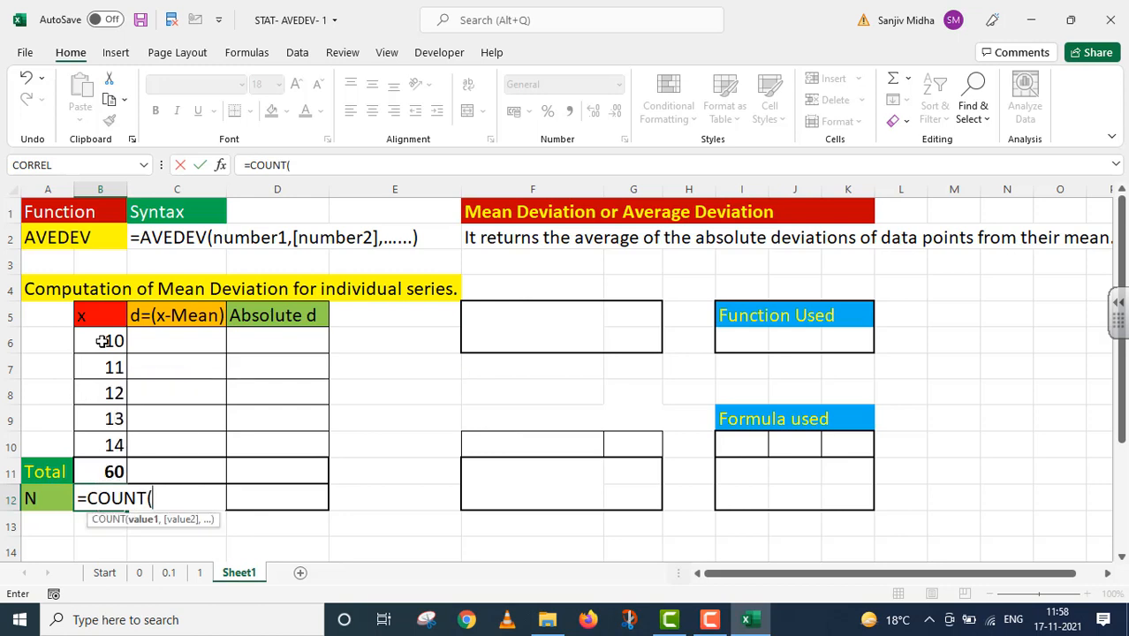
left_click_drag(103, 341, 98, 437)
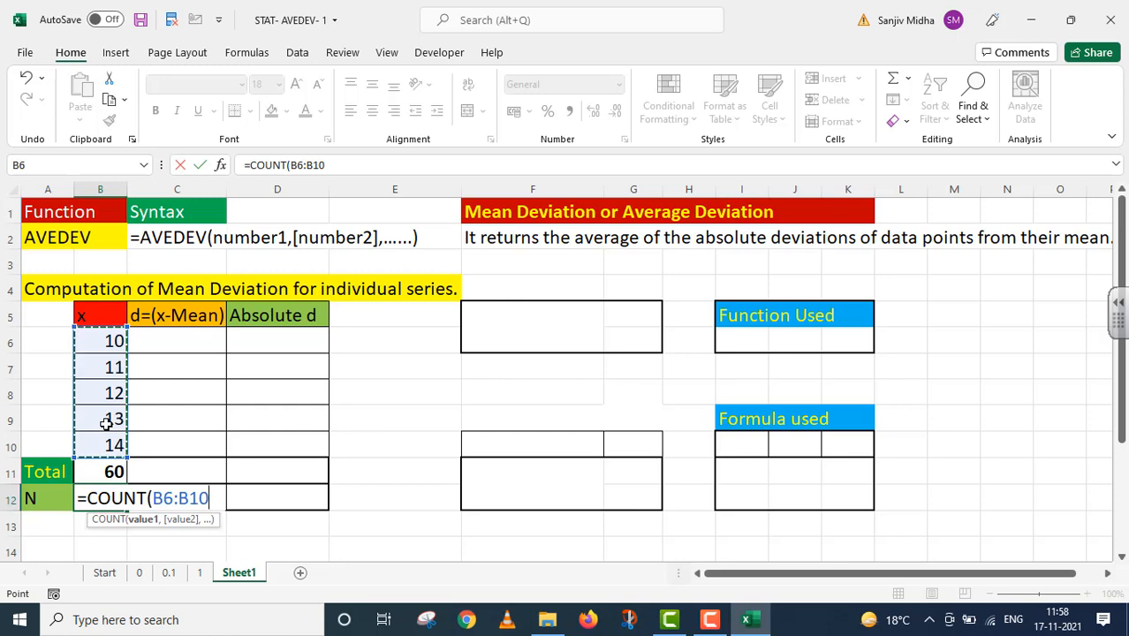
type(")")
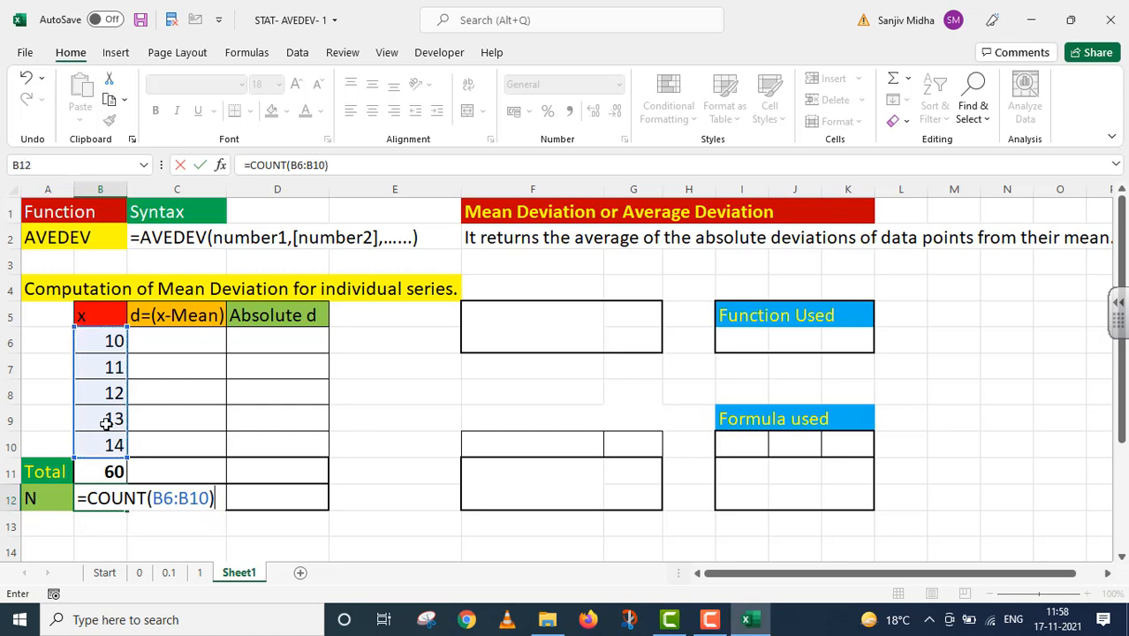
key("Return")
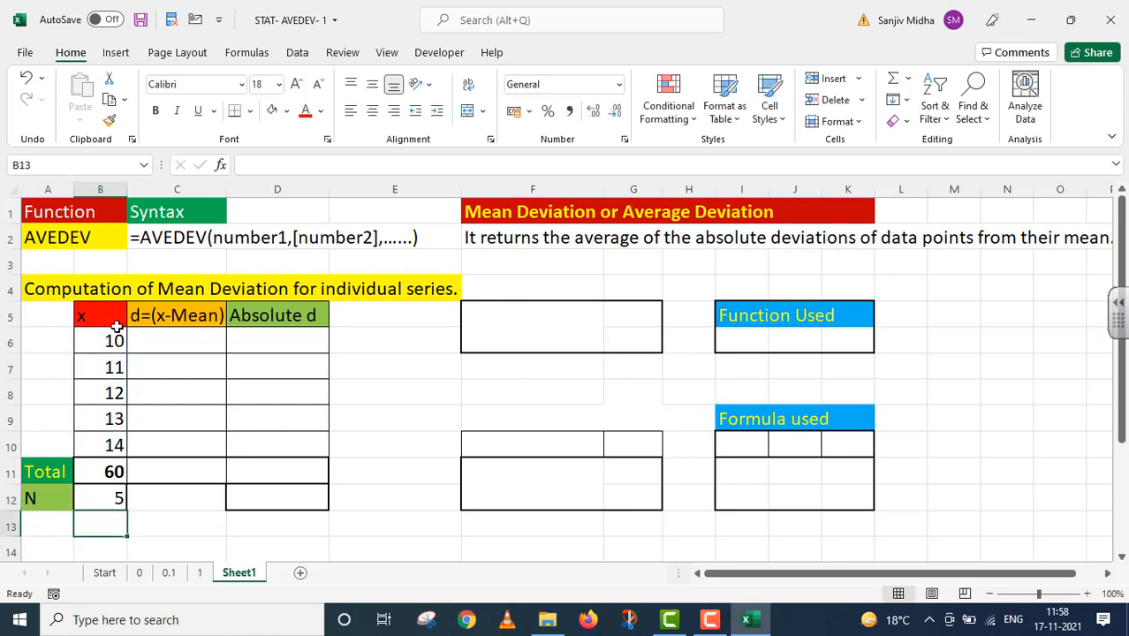
Step: Copy the N formula from B12 and show it as the text =COUNT(B6:B10) in C12
left_click(99, 497)
left_click_drag(348, 163, 195, 164)
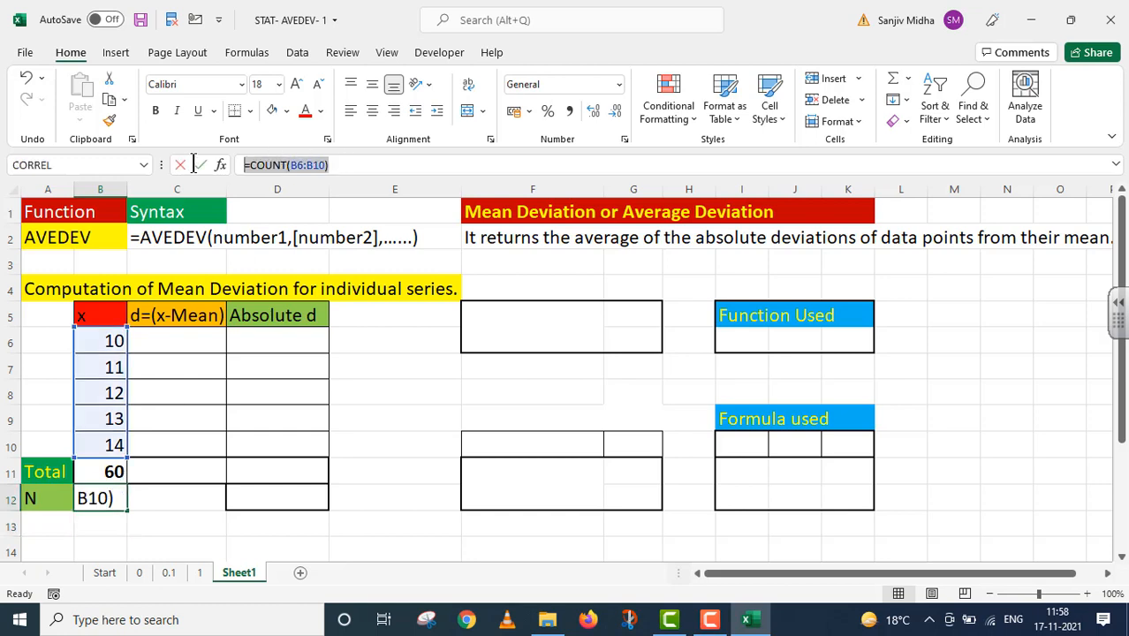
key("ctrl+c")
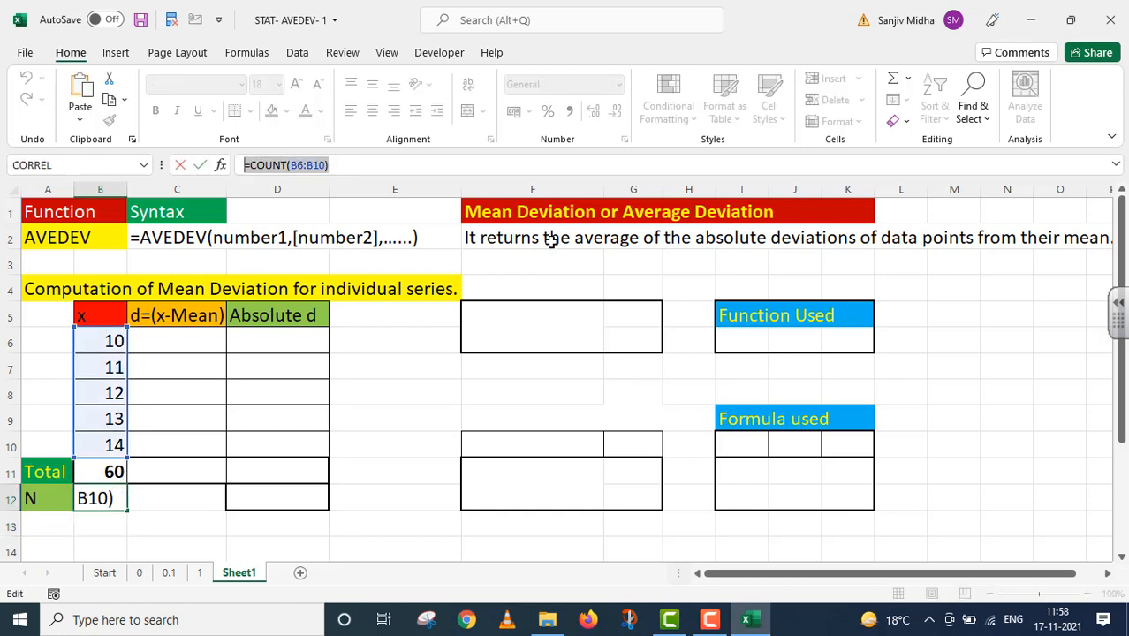
key("Return")
type("'=COUNT(B6:B10")
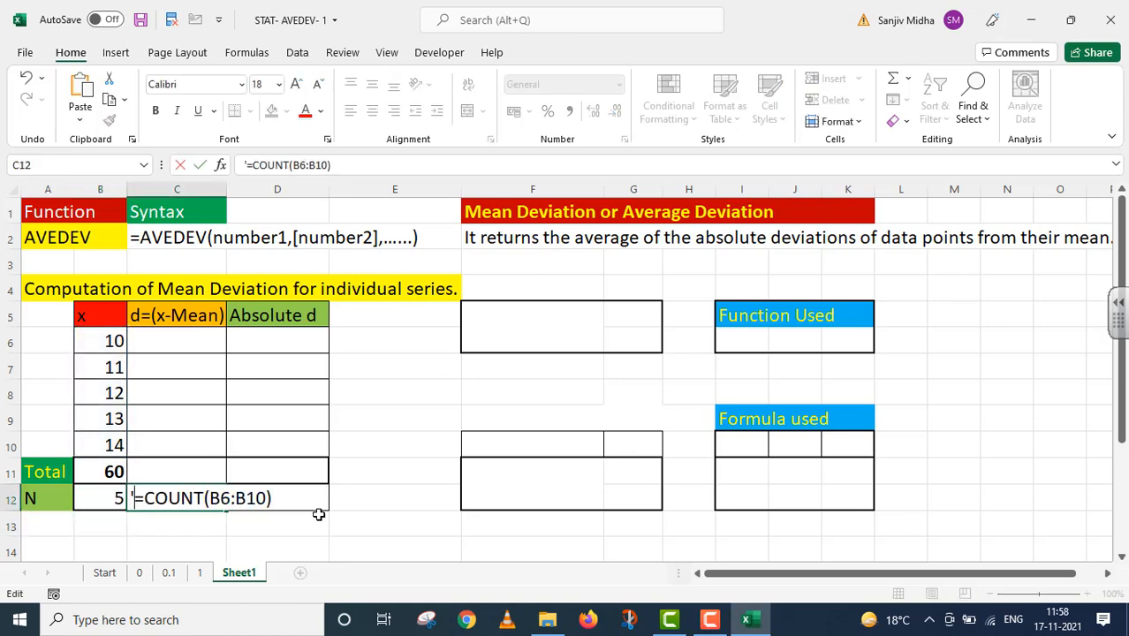
left_click(320, 516)
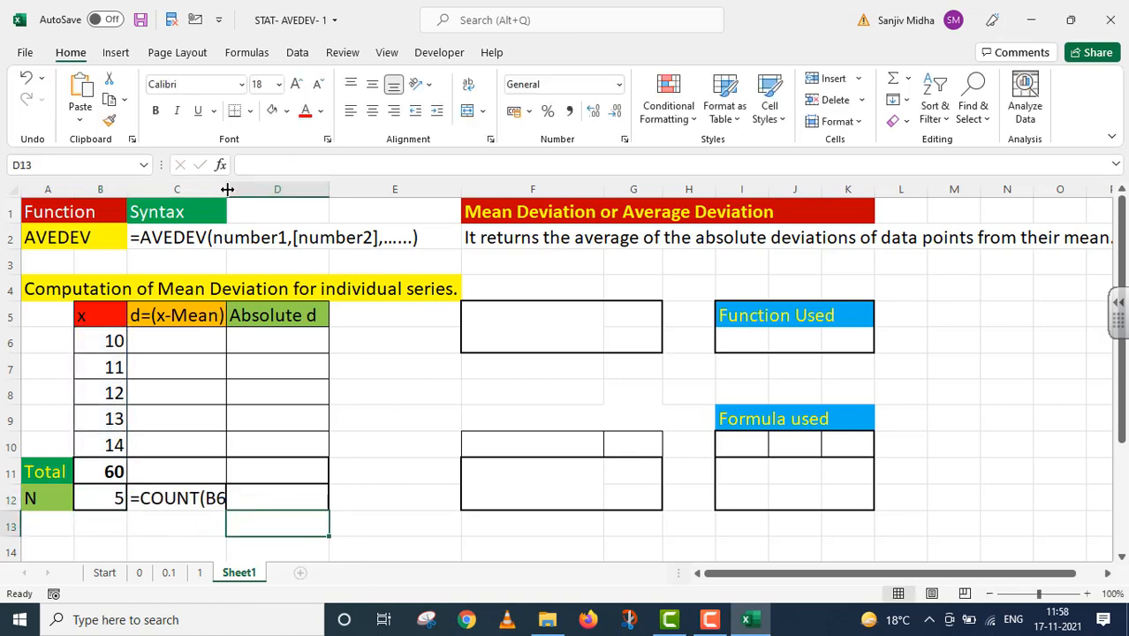
Step: Widen column C to fit the formula text in C12 and narrow column E
left_click_drag(227, 190, 271, 202)
left_click(530, 237)
left_click_drag(505, 189, 426, 202)
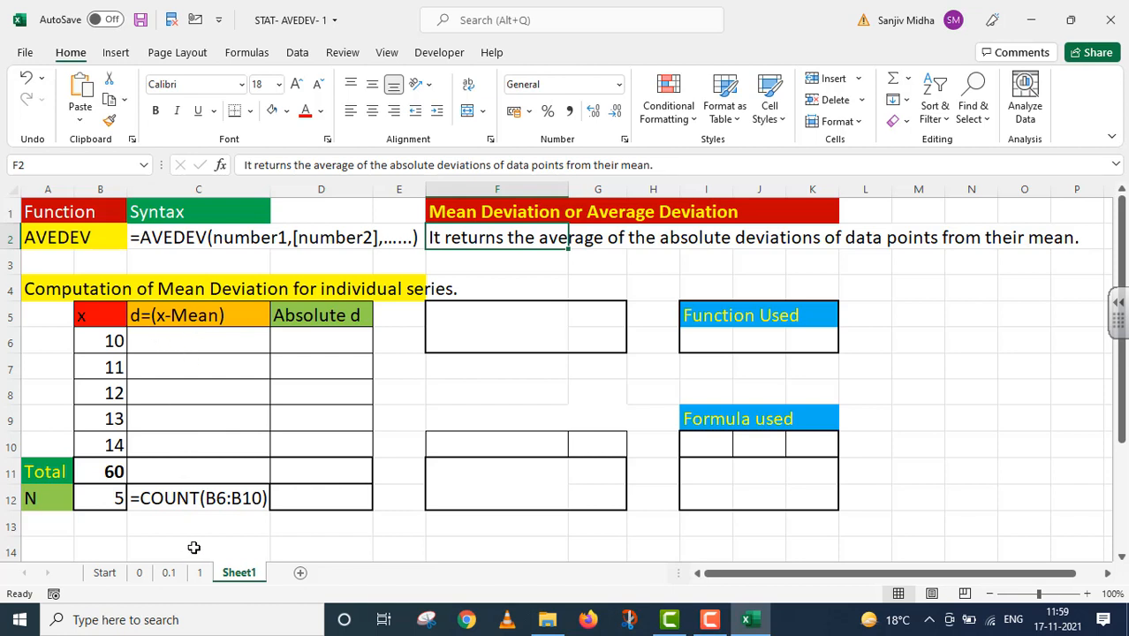
Step: Enter the label MEAN=TOTAL/N in F8
left_click(452, 398)
type("ME")
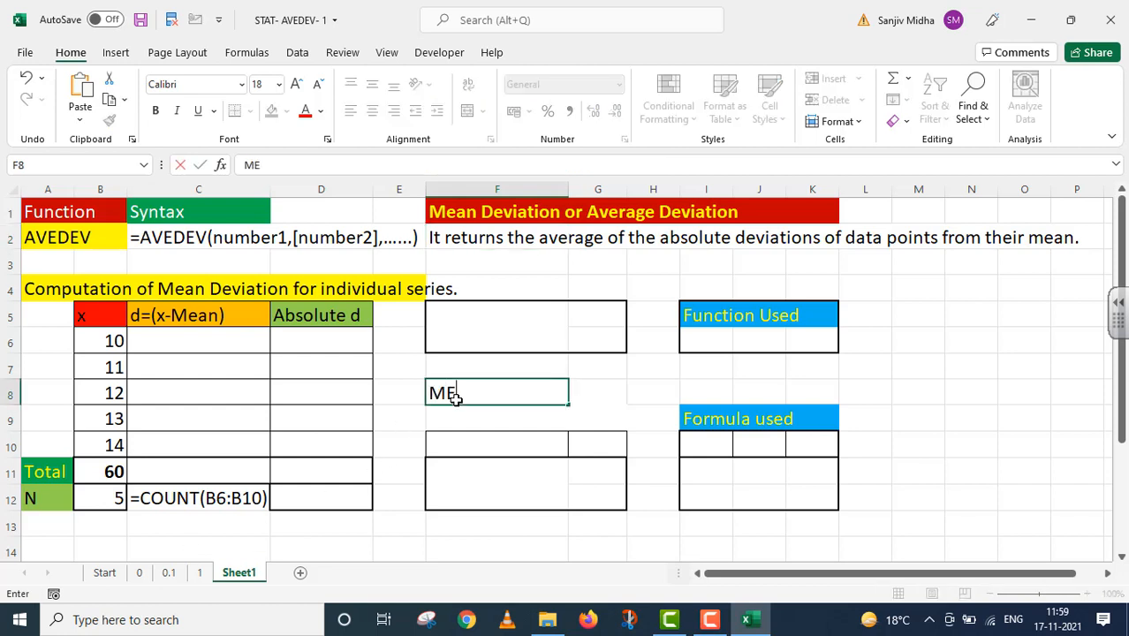
type("AN=T")
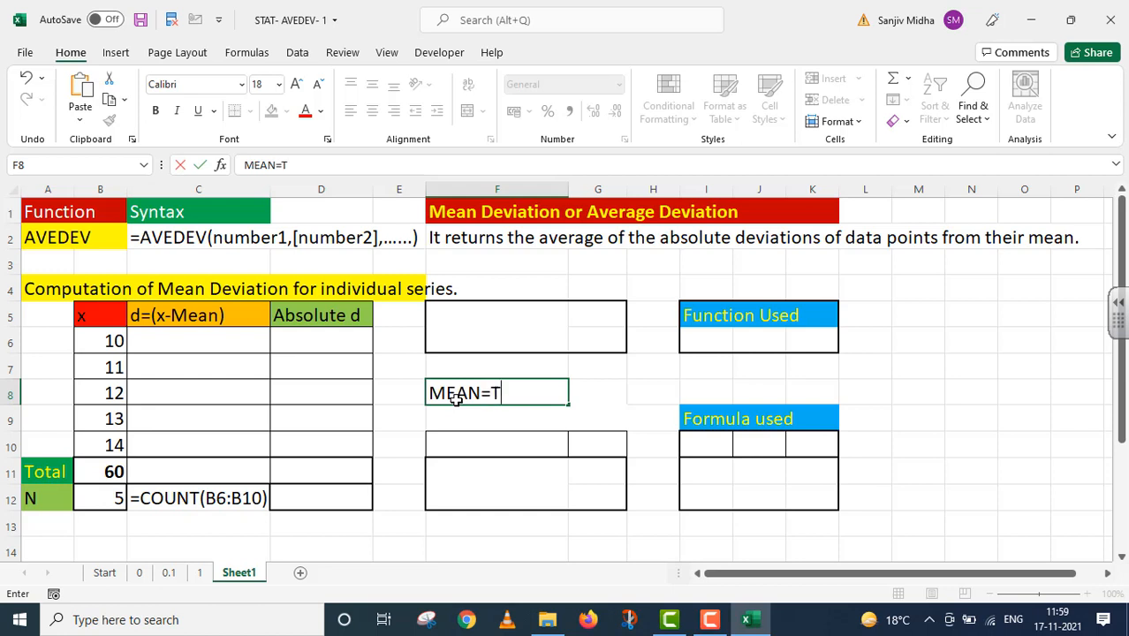
type("OTAL")
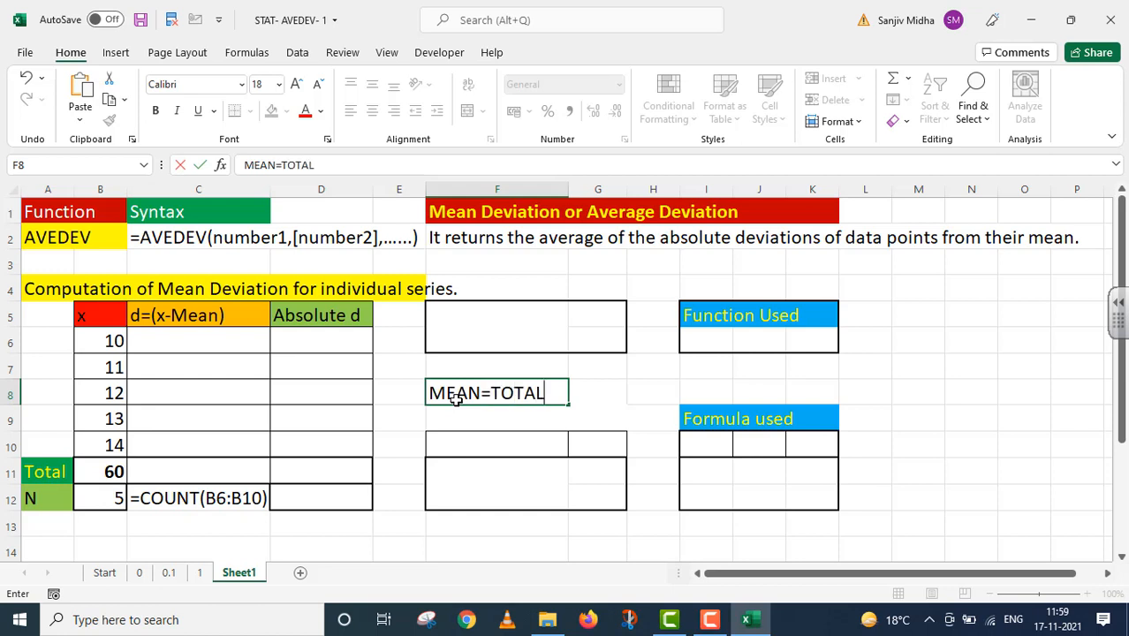
type("/N")
Step: Calculate the mean in G8 with =B11/B12
left_click(588, 397)
double_click(587, 397)
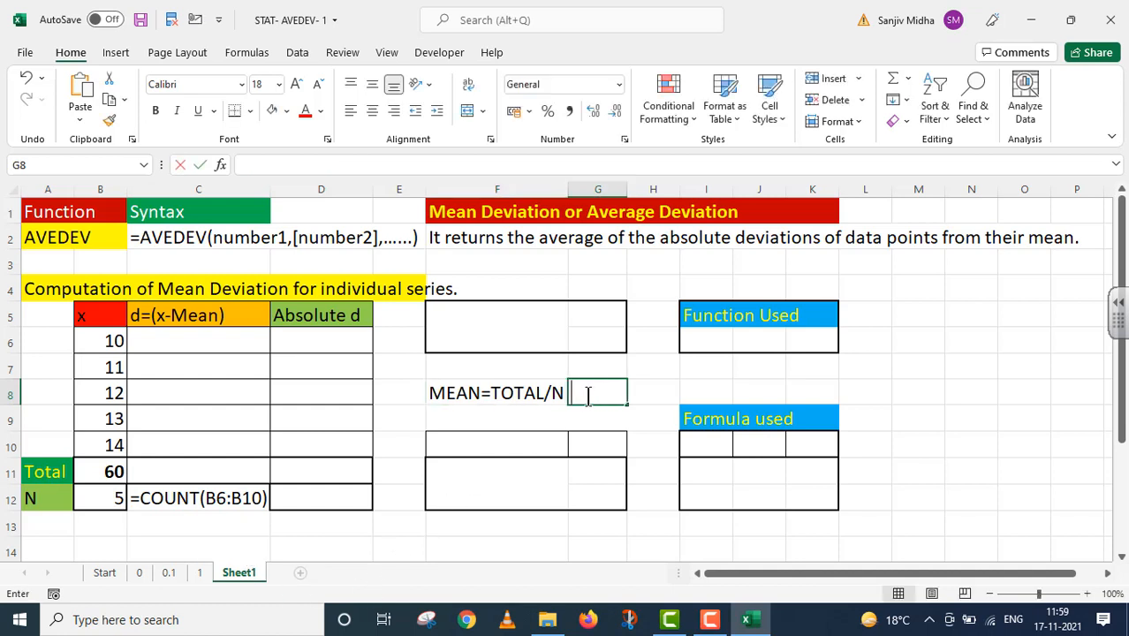
type("=")
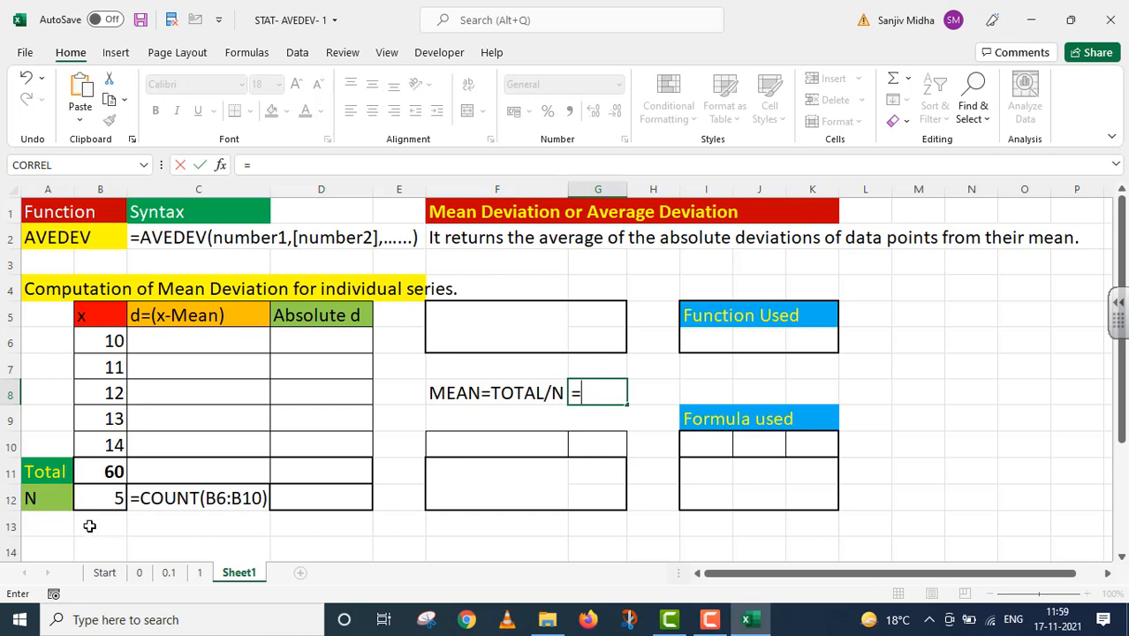
left_click(114, 471)
type("/")
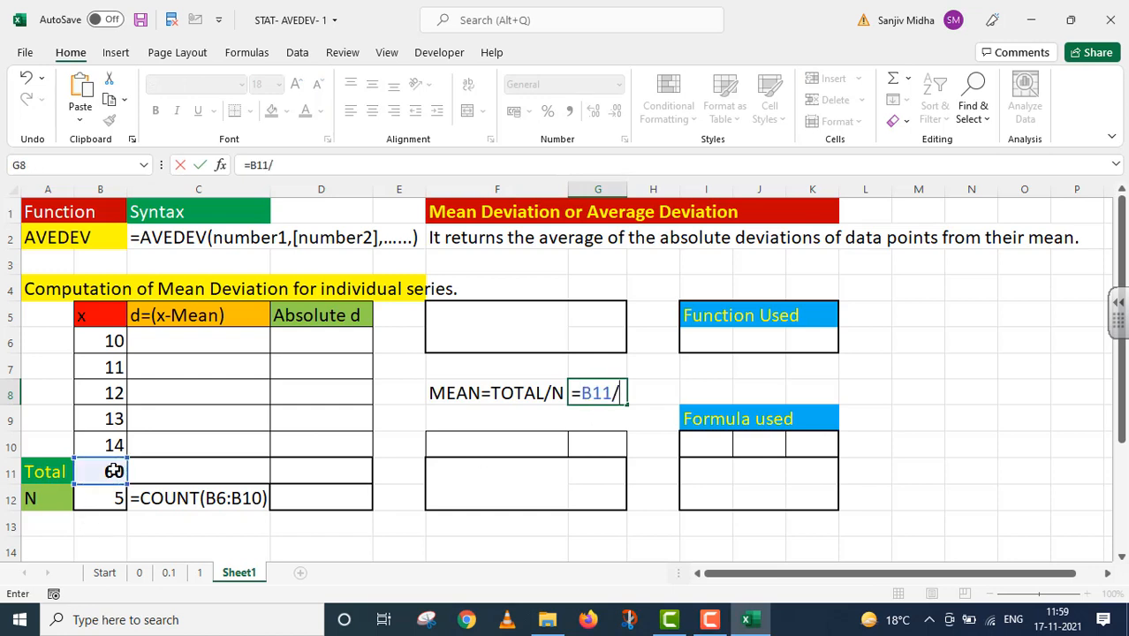
left_click(106, 498)
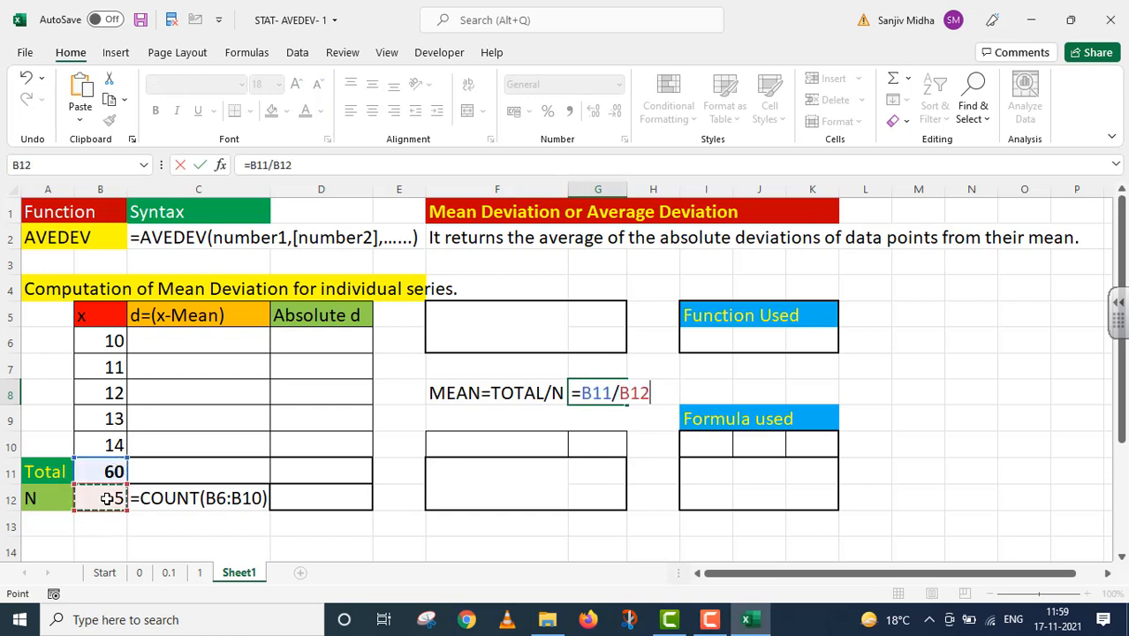
key("Return")
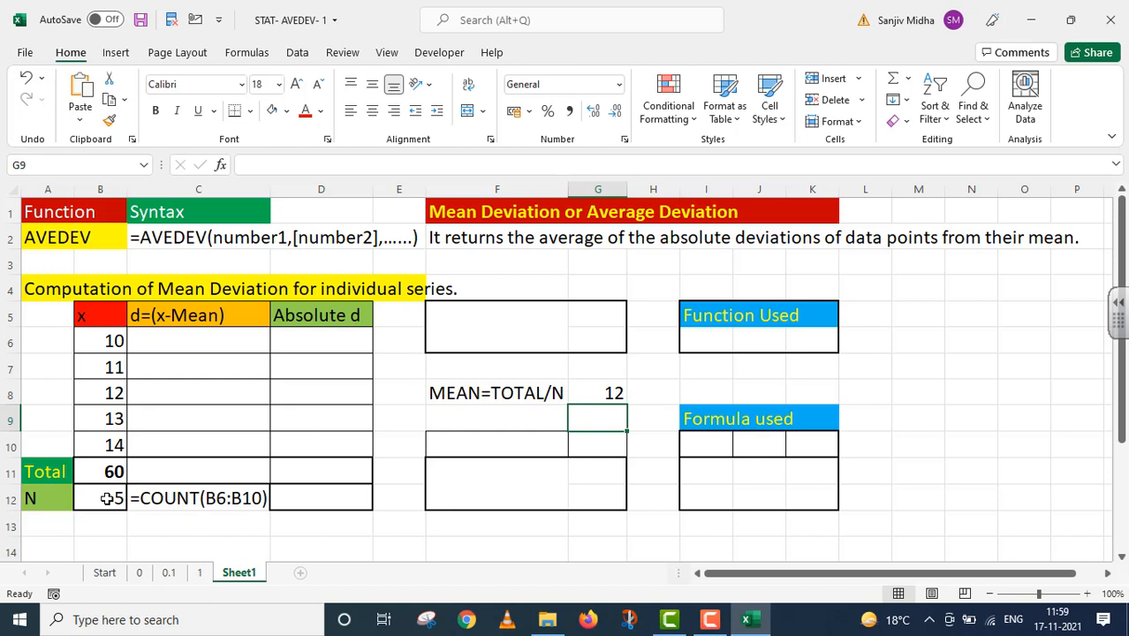
Step: Apply all borders to the mean label and its value in F8:G8
left_click(585, 393)
left_click_drag(459, 393, 583, 390)
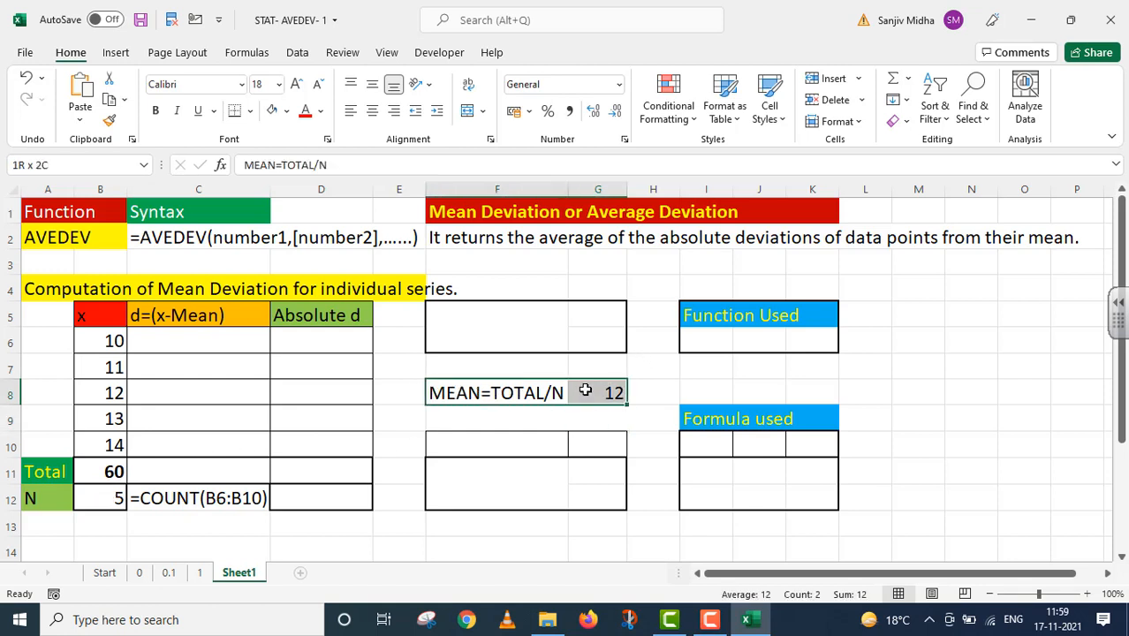
left_click(252, 111)
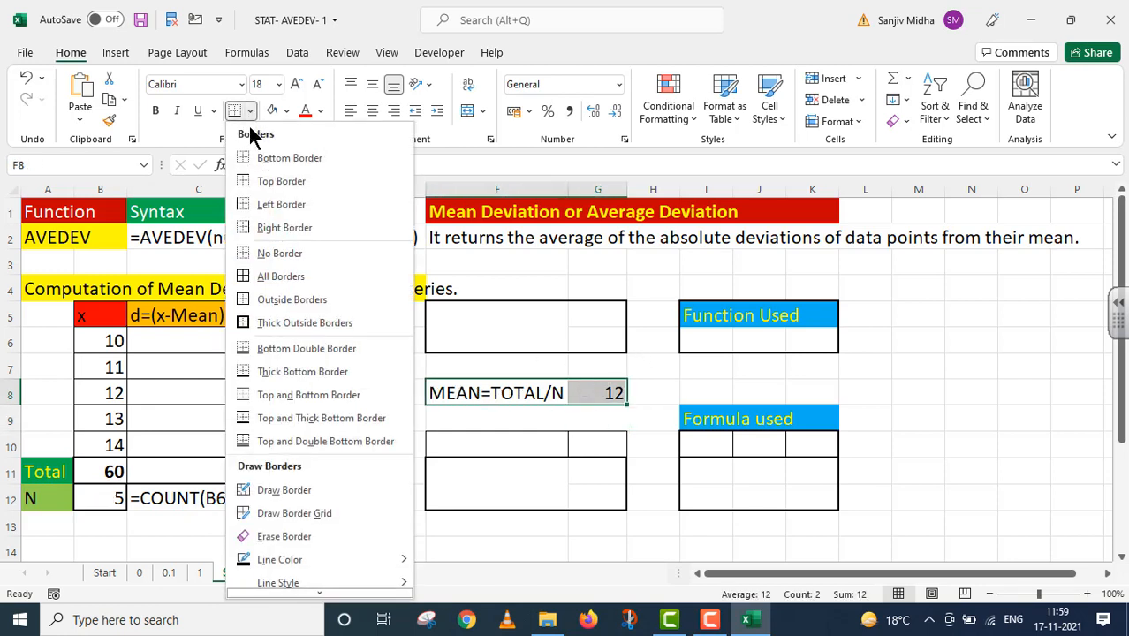
left_click(268, 274)
left_click(486, 557)
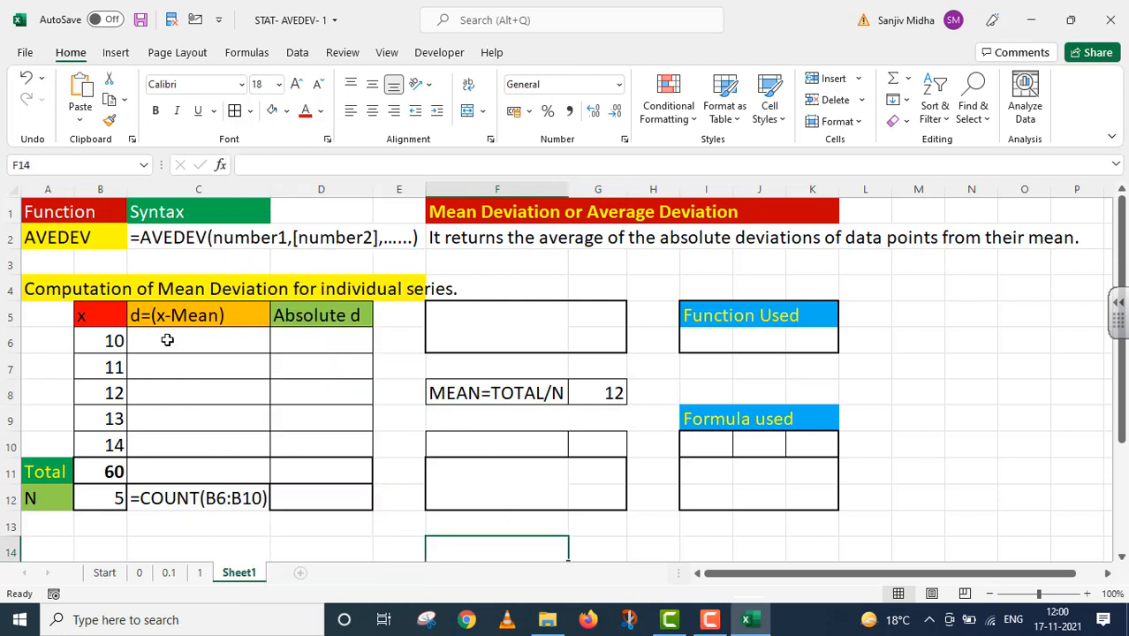
Step: Calculate each value's deviation from the mean with =B6-$G$8 in C6 and fill the formula down to C10
left_click(167, 339)
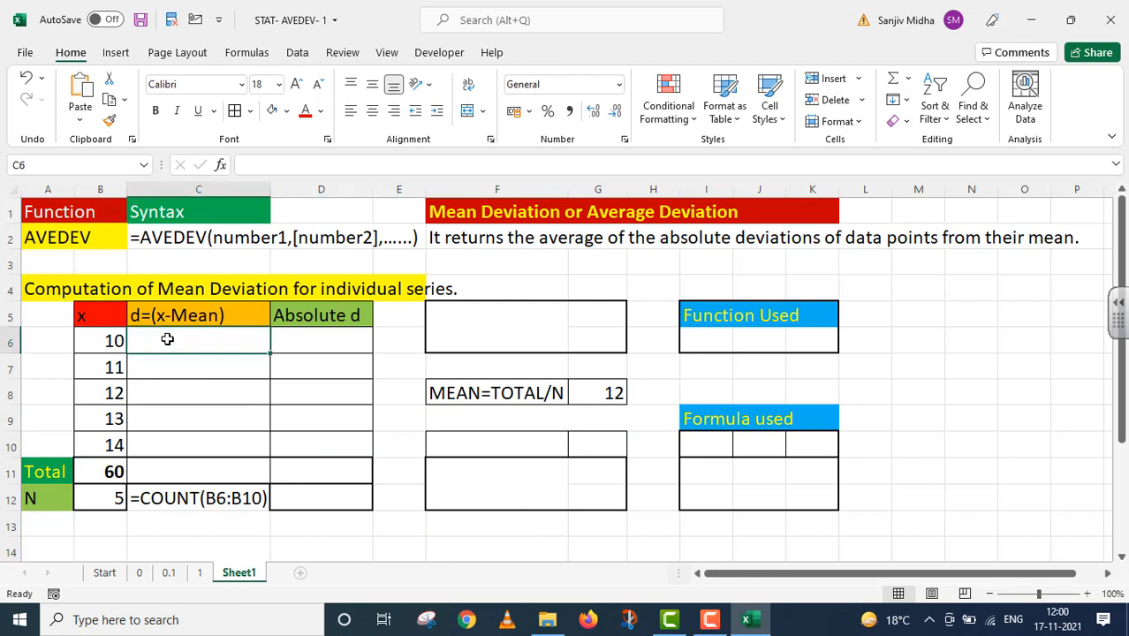
double_click(174, 343)
type("=")
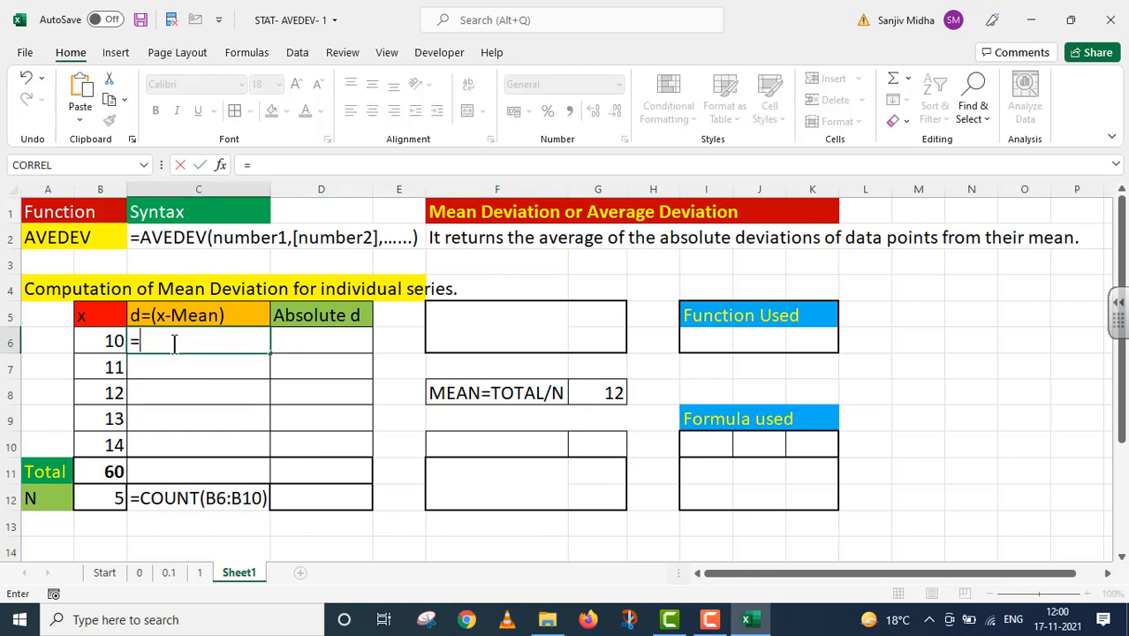
left_click(111, 341)
type("-")
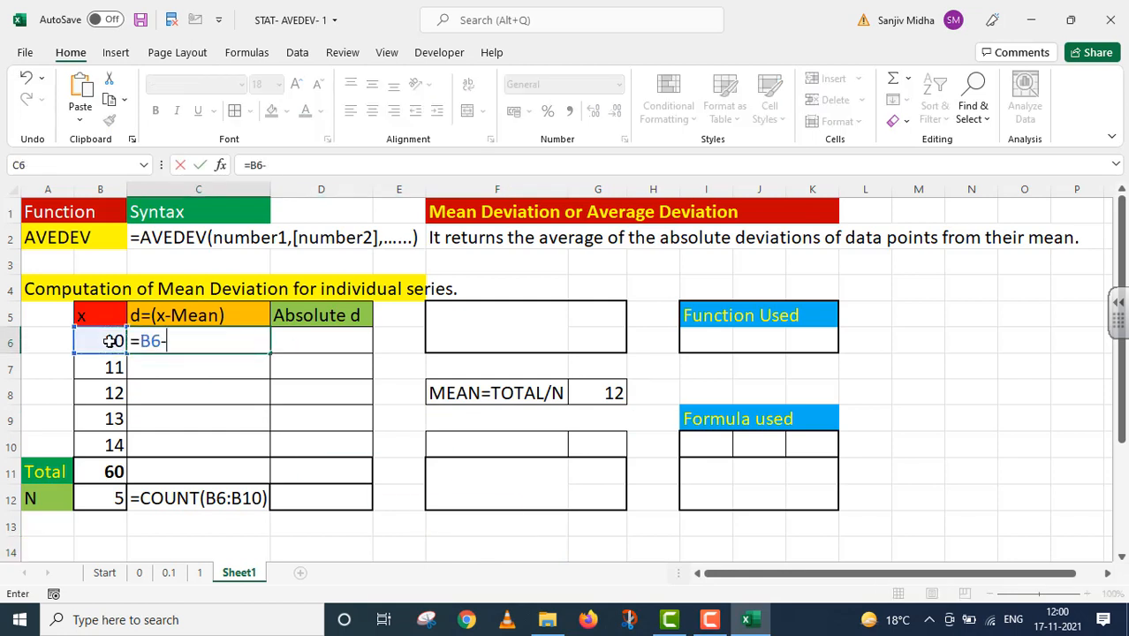
left_click(606, 393)
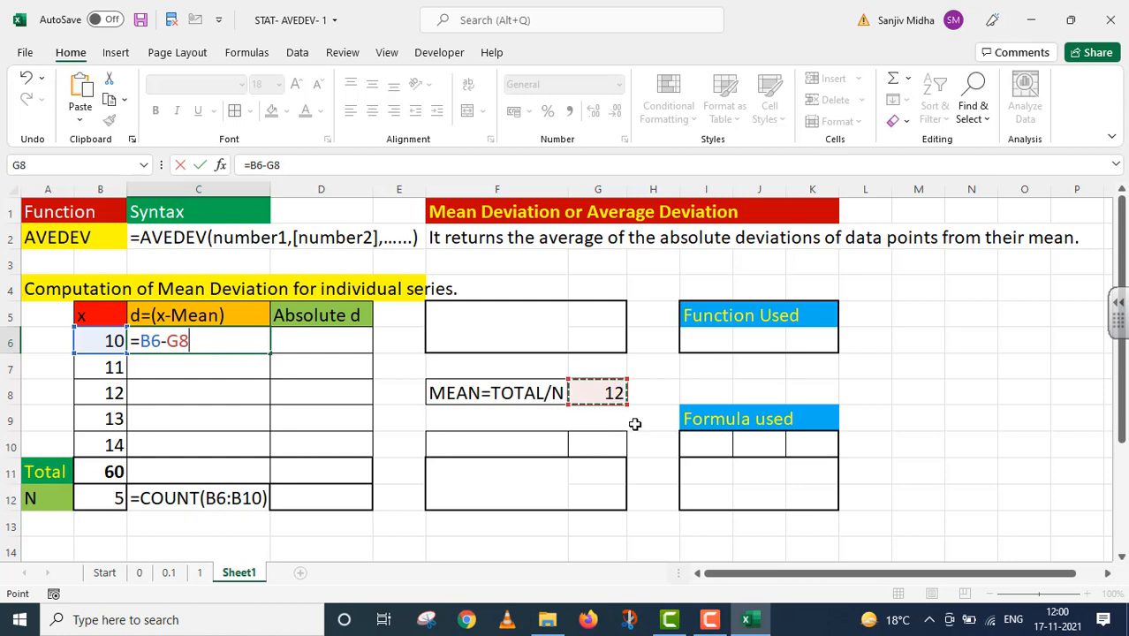
key("F4")
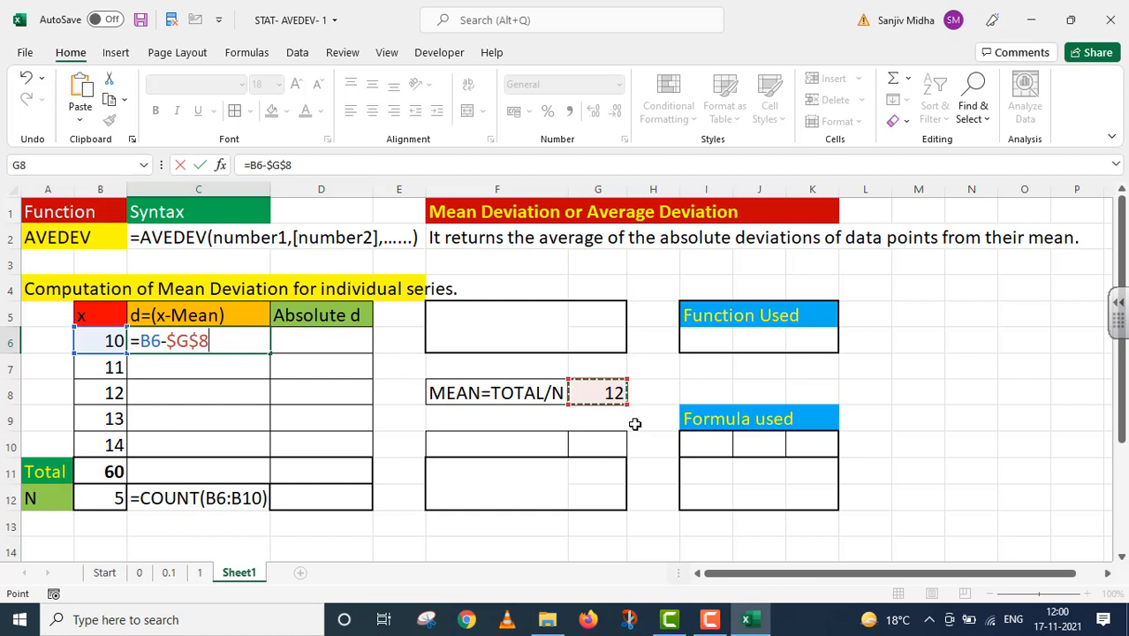
key("Return")
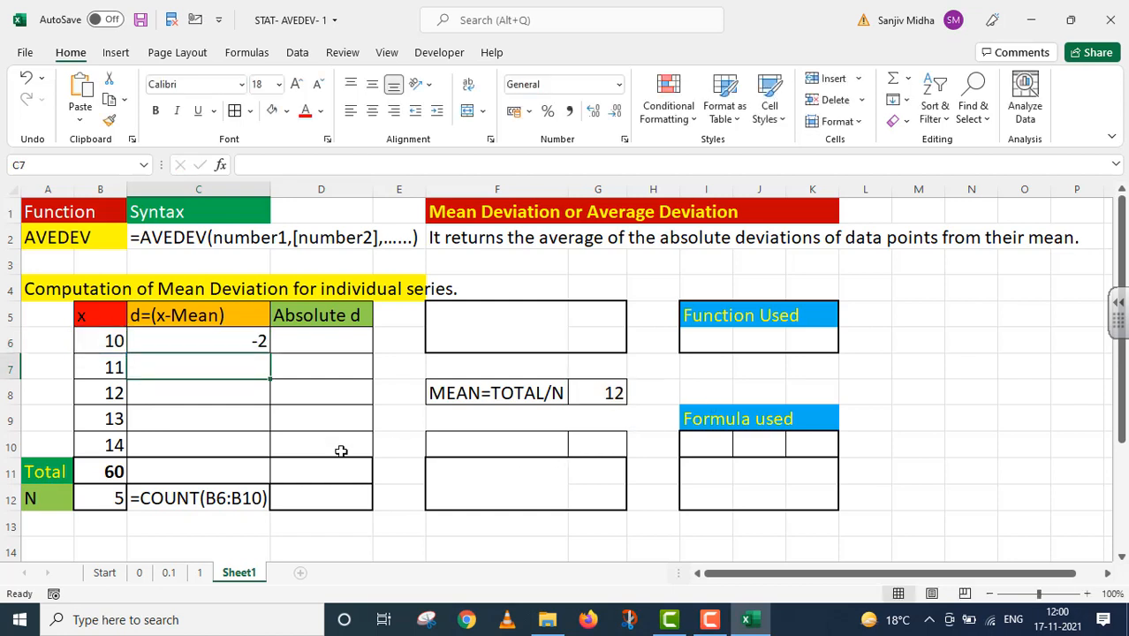
left_click(239, 335)
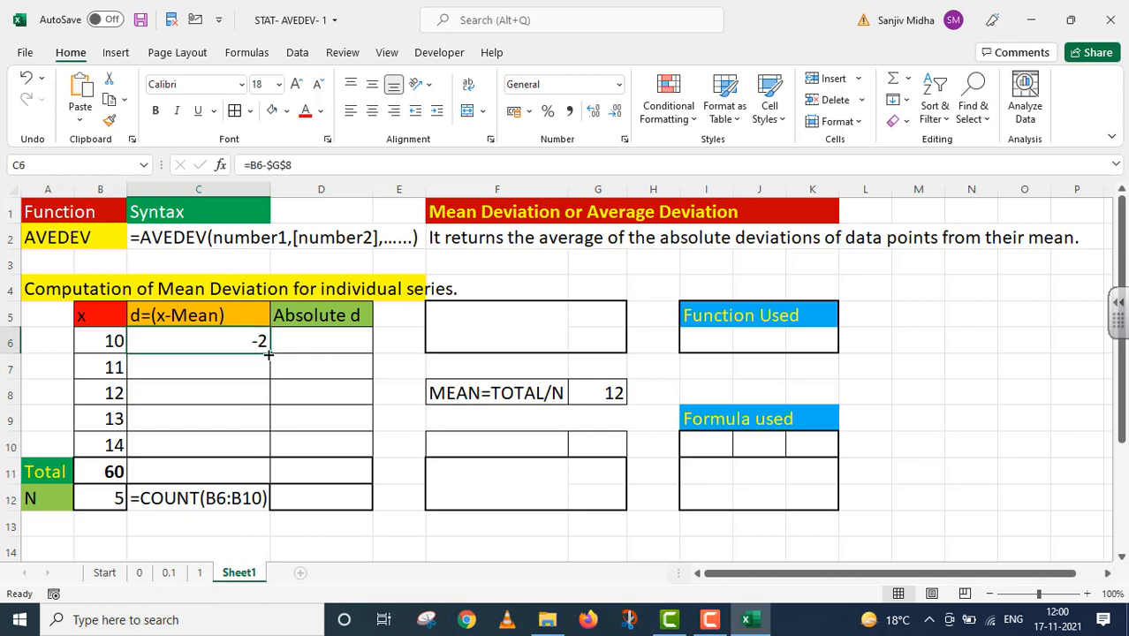
left_click_drag(269, 353, 260, 451)
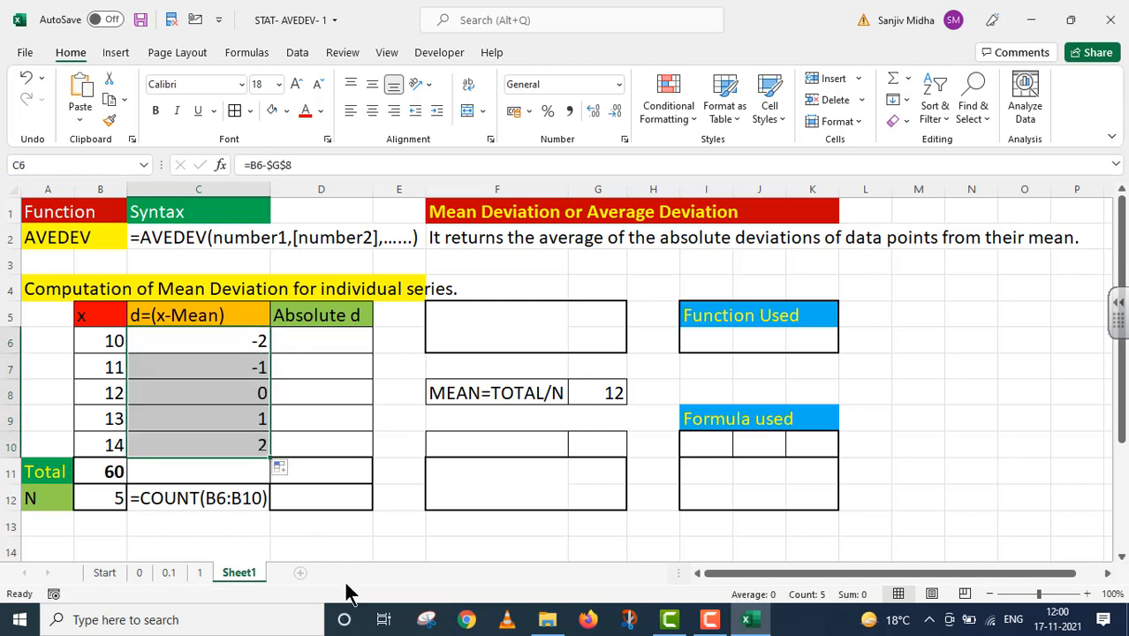
Step: Calculate the absolute deviations with =ABS(C6) in D6 and fill the formula down to D10
left_click(324, 346)
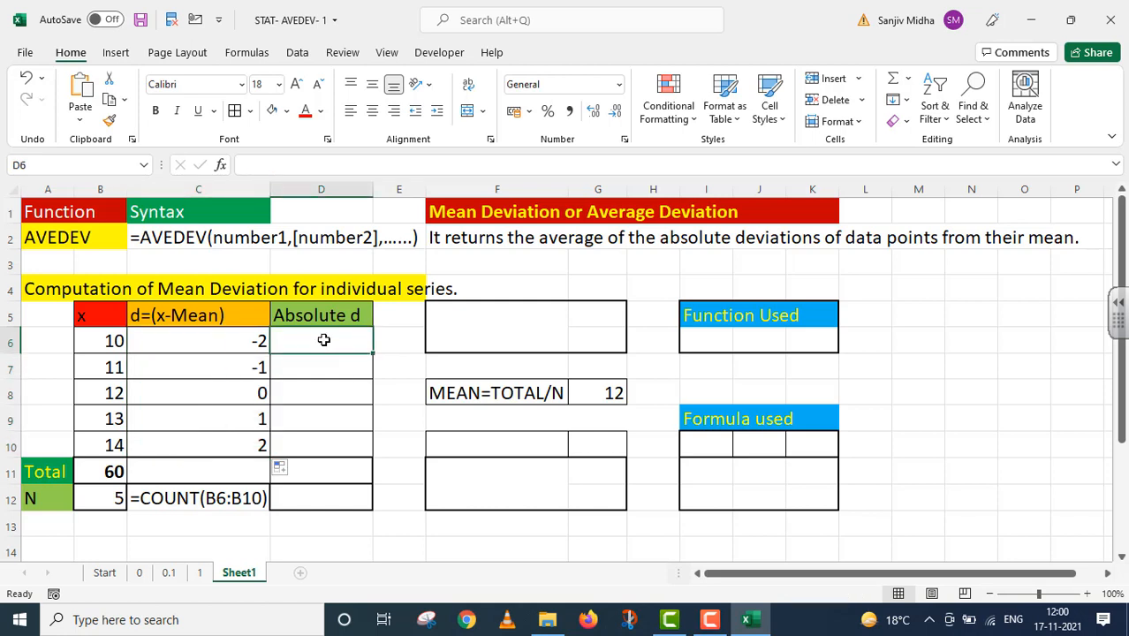
type("=AB")
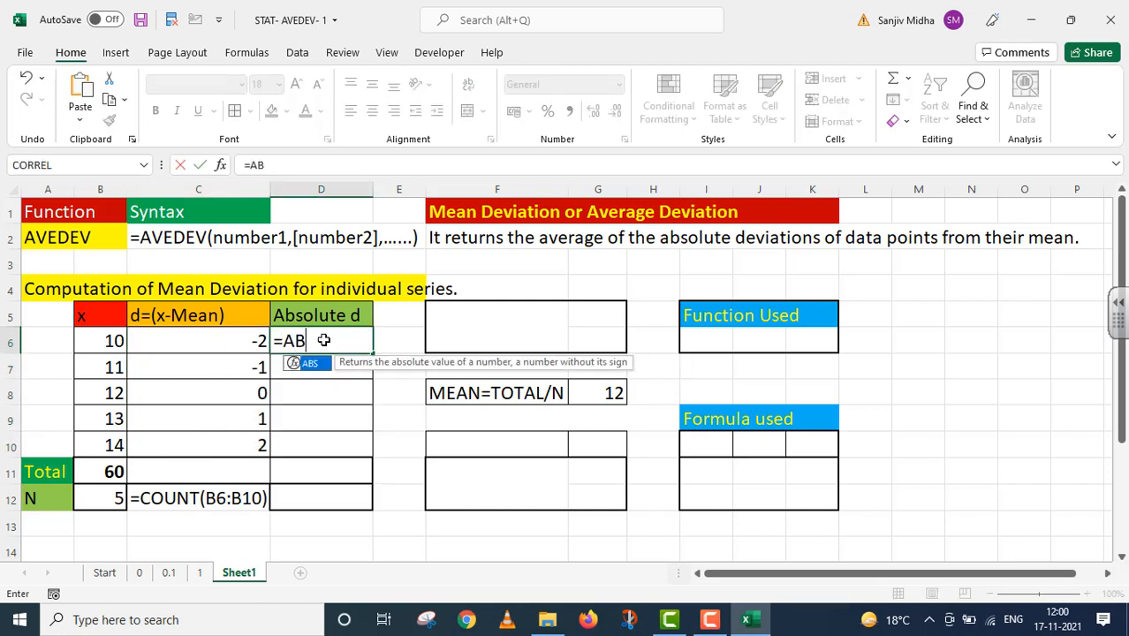
type("S(")
left_click(245, 341)
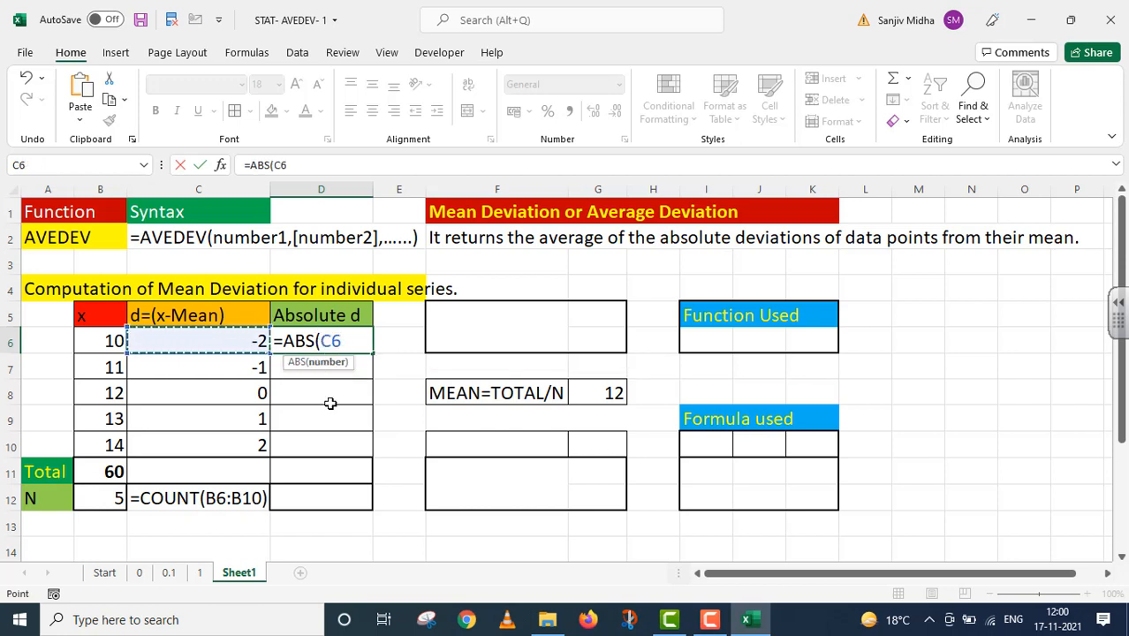
type(")")
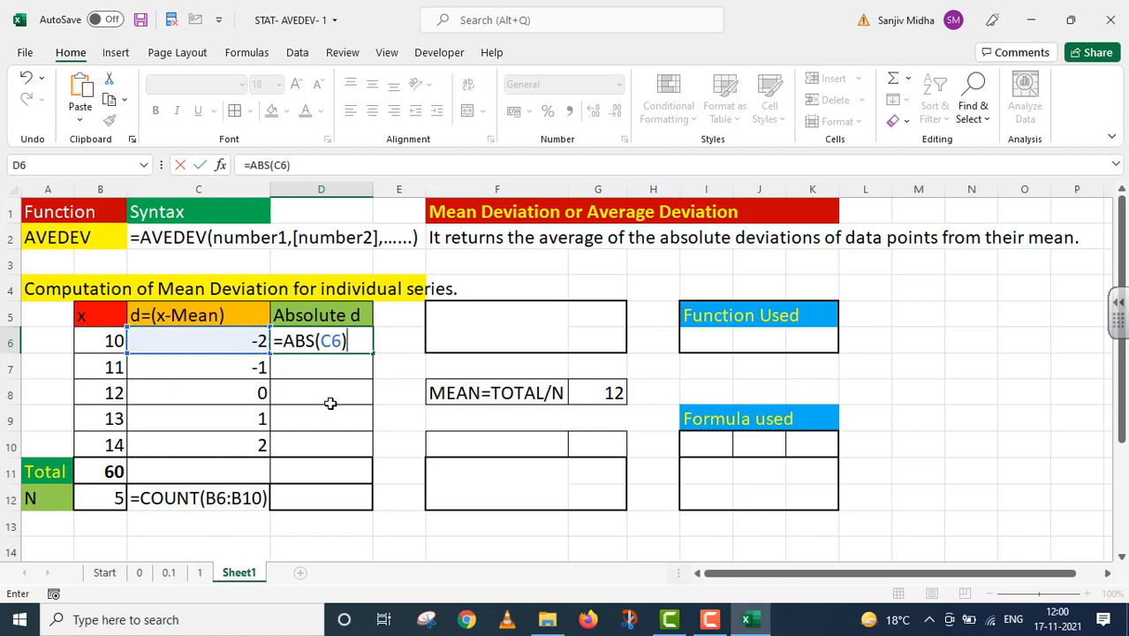
key("Return")
left_click(343, 339)
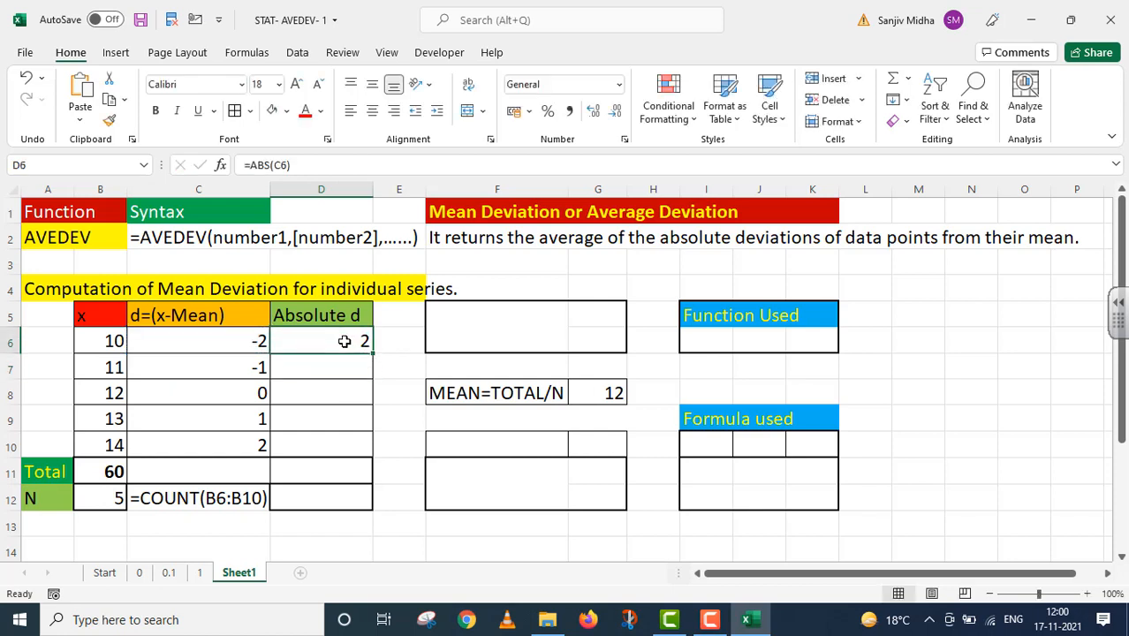
left_click_drag(371, 352, 372, 452)
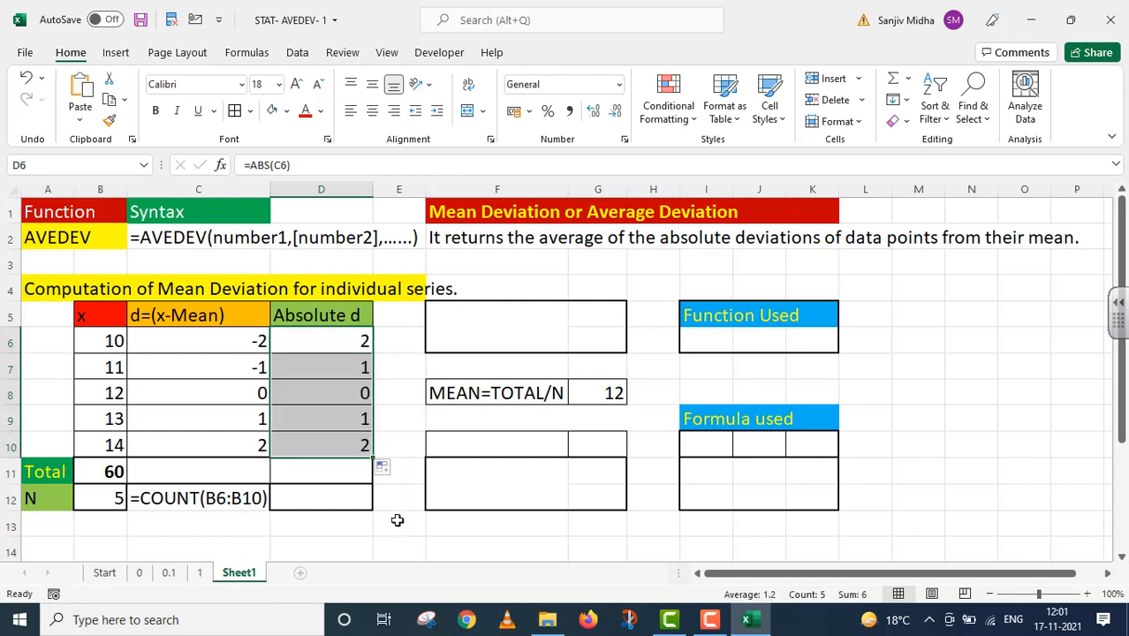
Step: Fill the total formula from B11 across to C11:D11 to sum both deviation columns
left_click(109, 474)
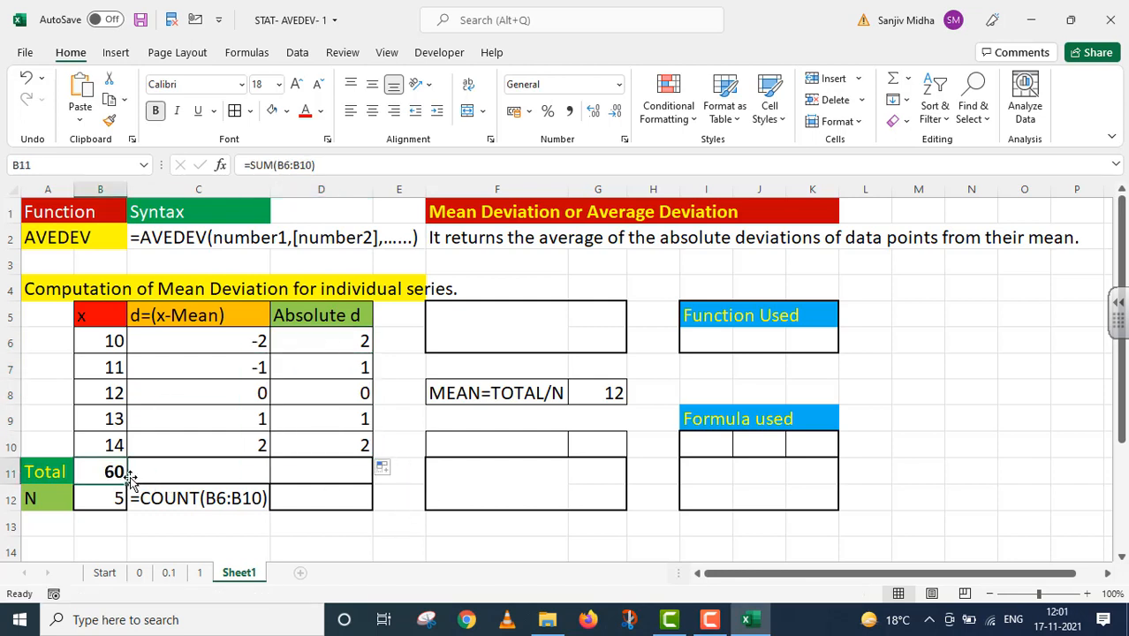
left_click_drag(129, 480, 340, 482)
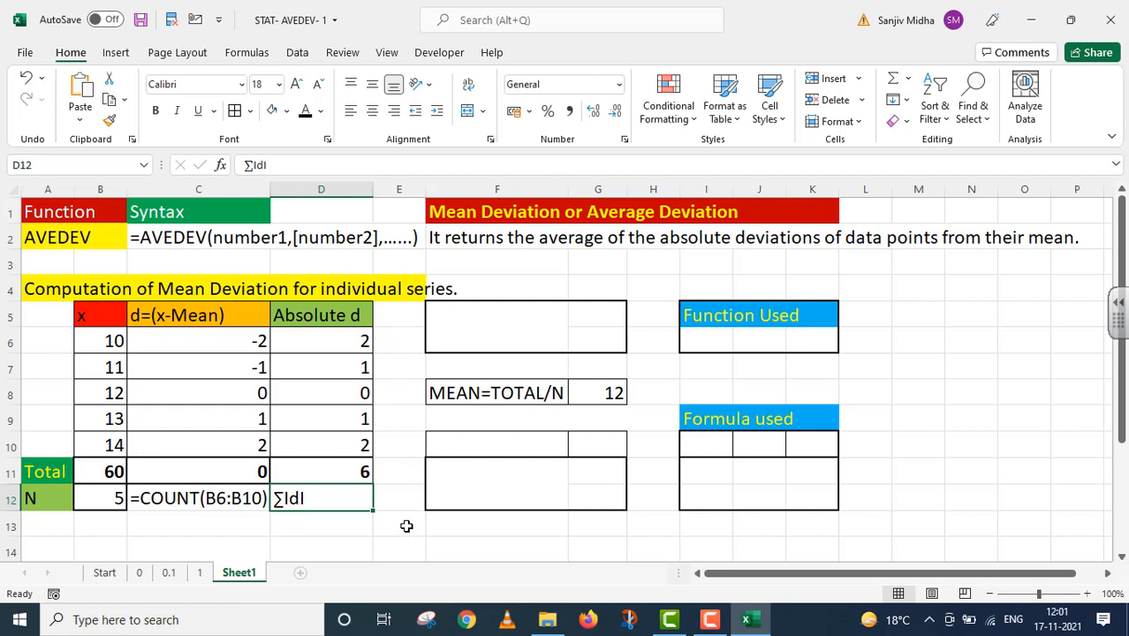
Step: Enter the label AVERAGE DEVIATION in the merged cell F5 above the mean label
double_click(448, 320)
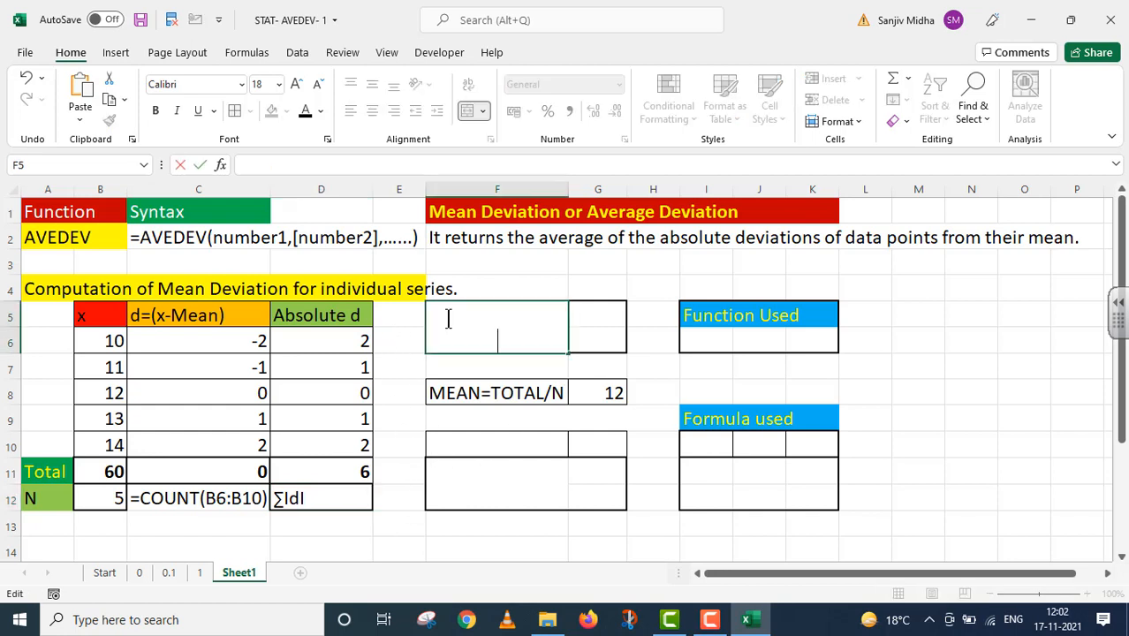
type("AVERAGE")
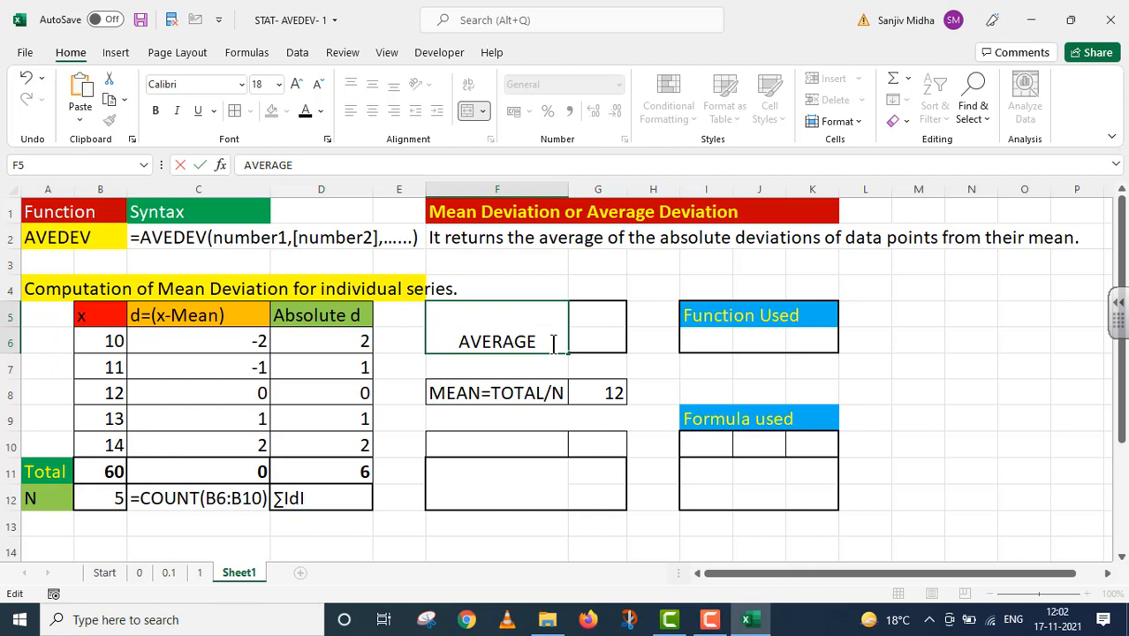
type(" DEVIAT")
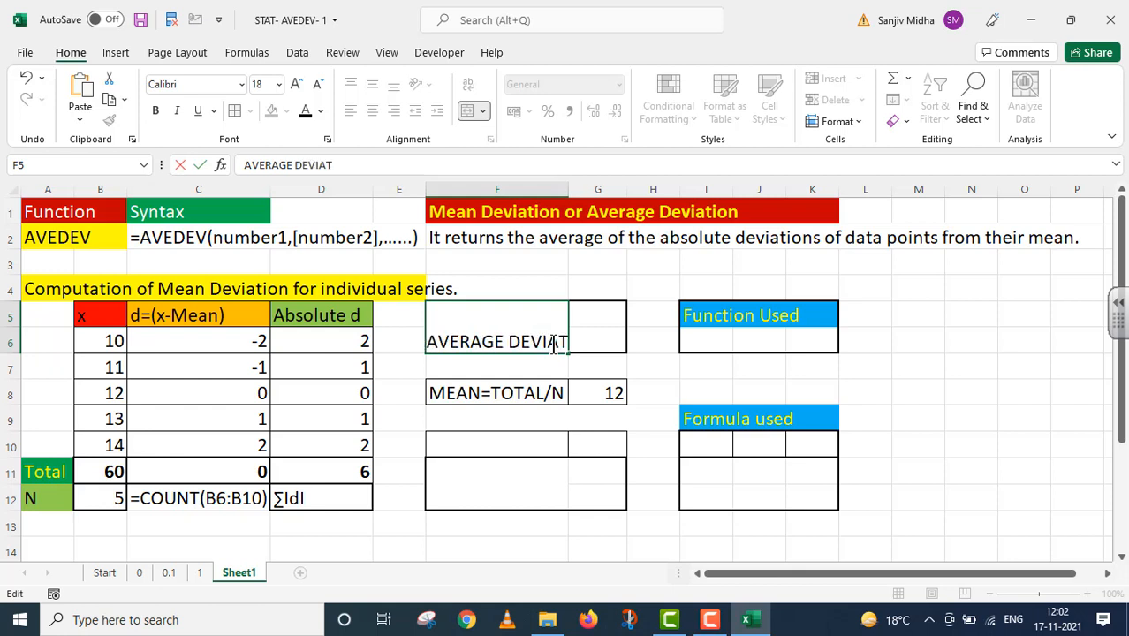
type("ION")
key("Tab")
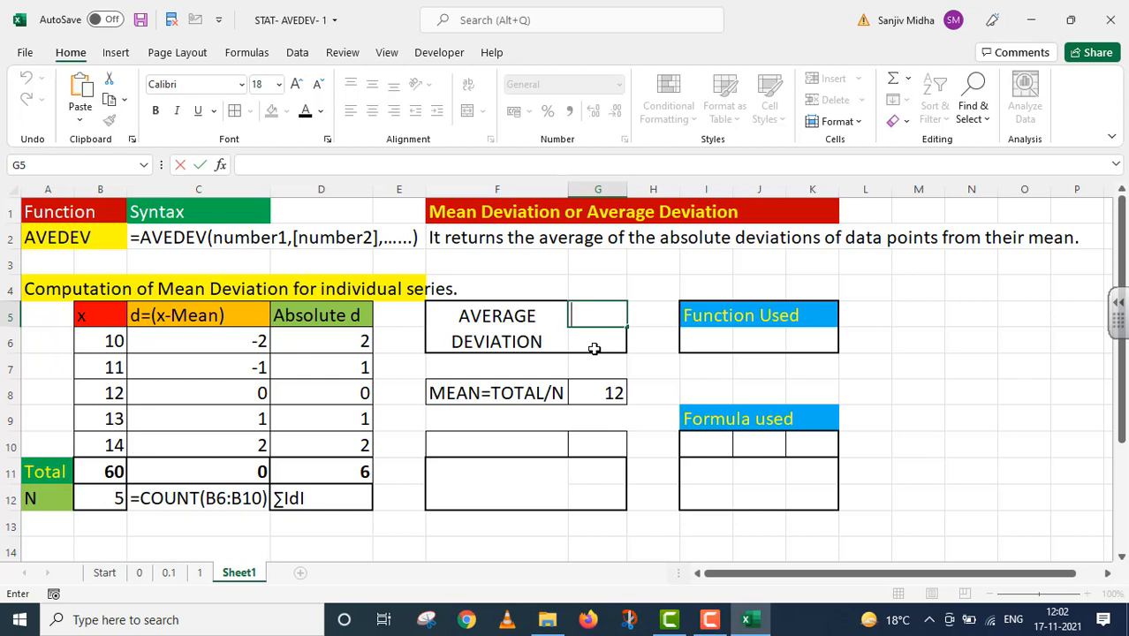
Step: Calculate the average deviation of the x values in G5 with =AVEDEV(B6:B10)
type("=AV")
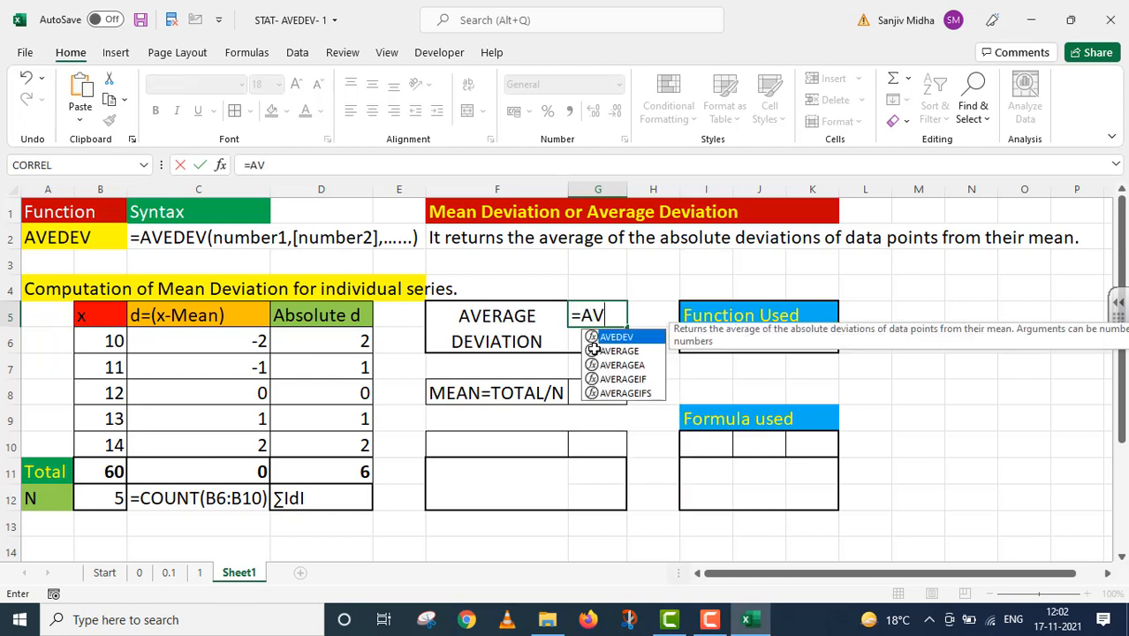
type("EDEV")
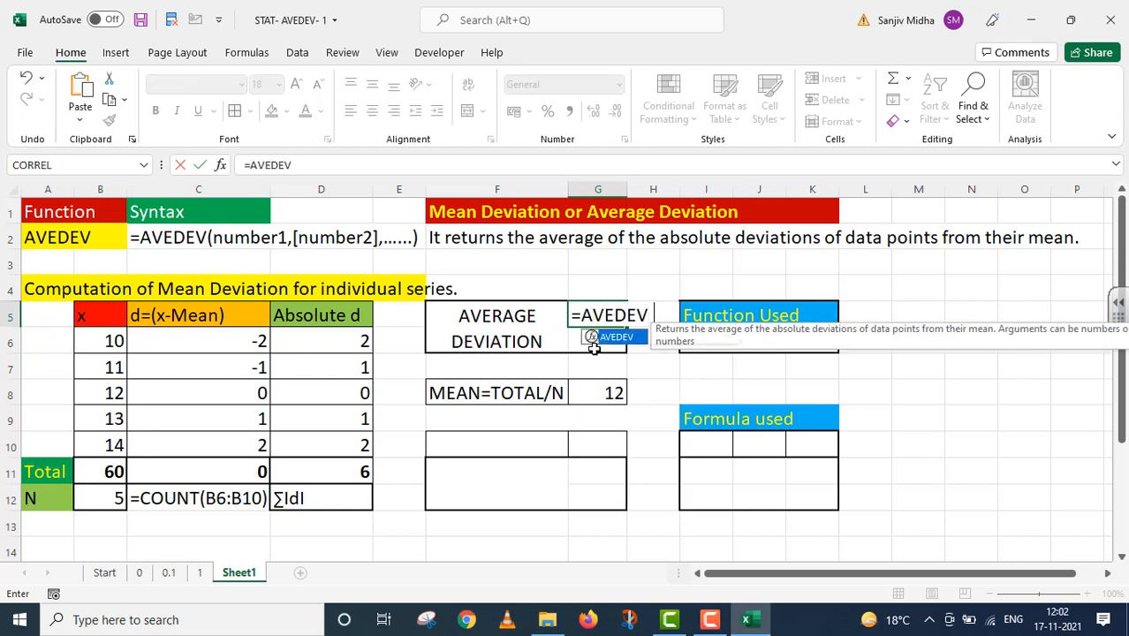
type("(")
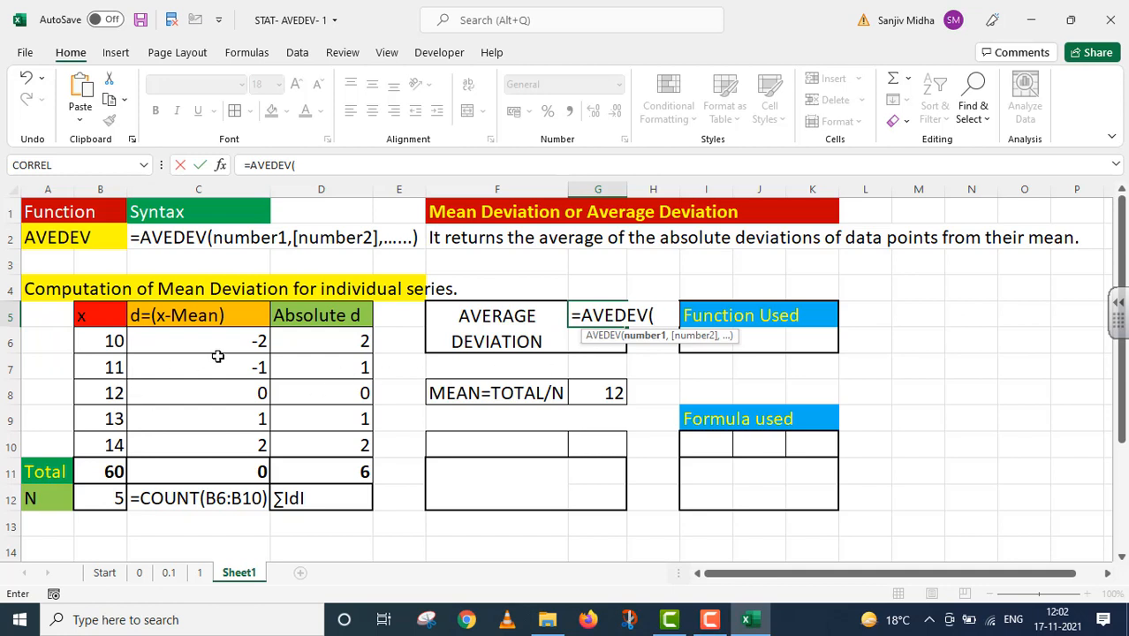
left_click_drag(110, 342, 104, 447)
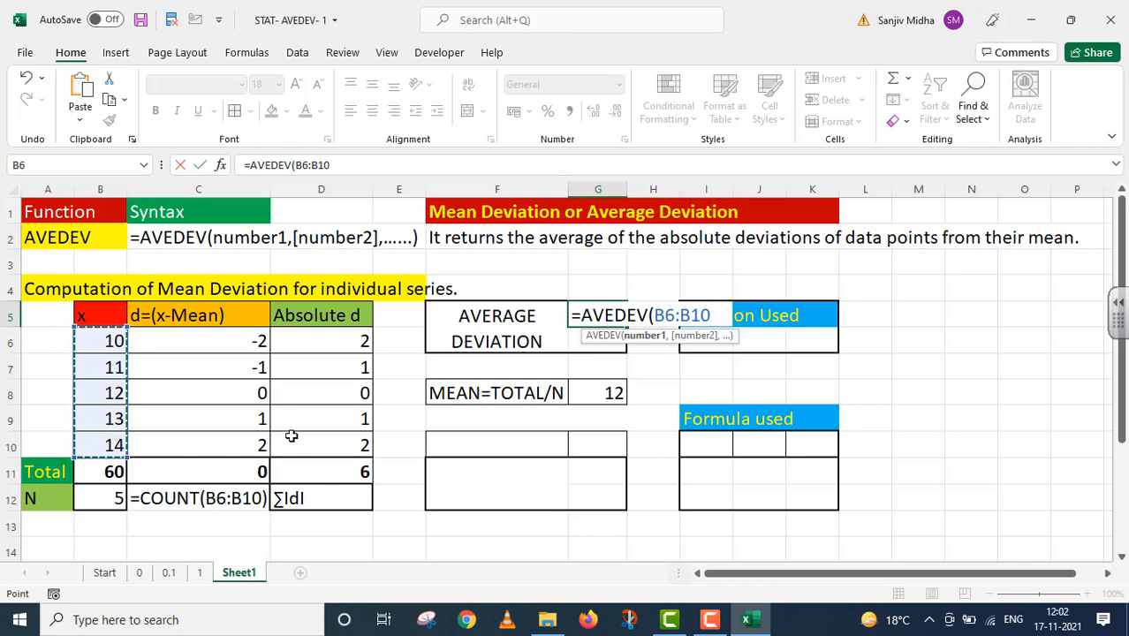
type(")")
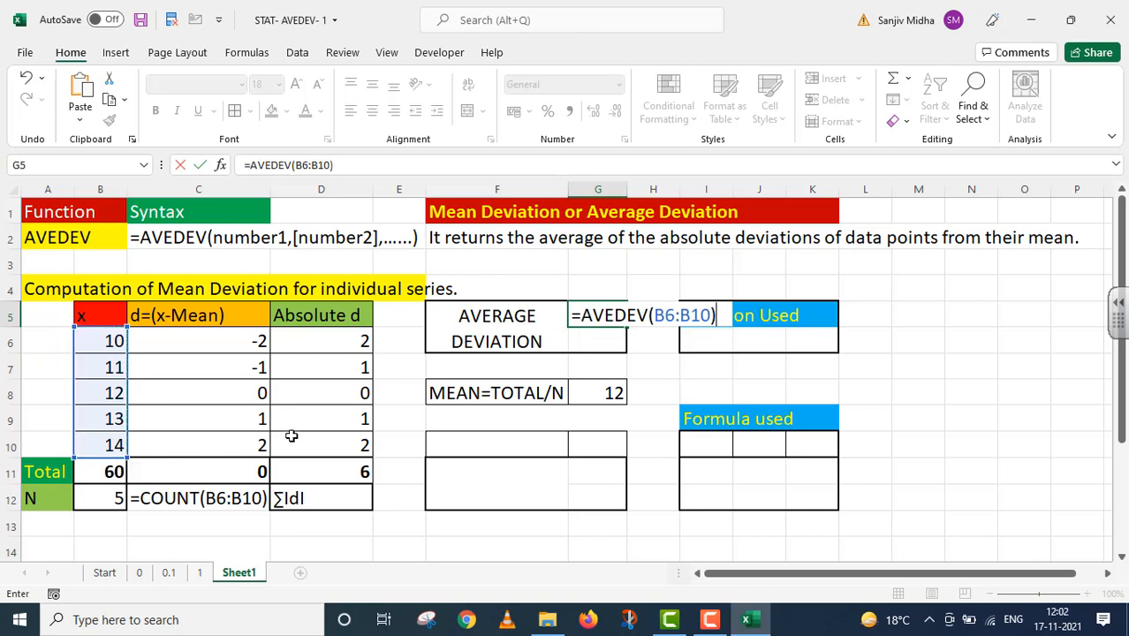
key("Return")
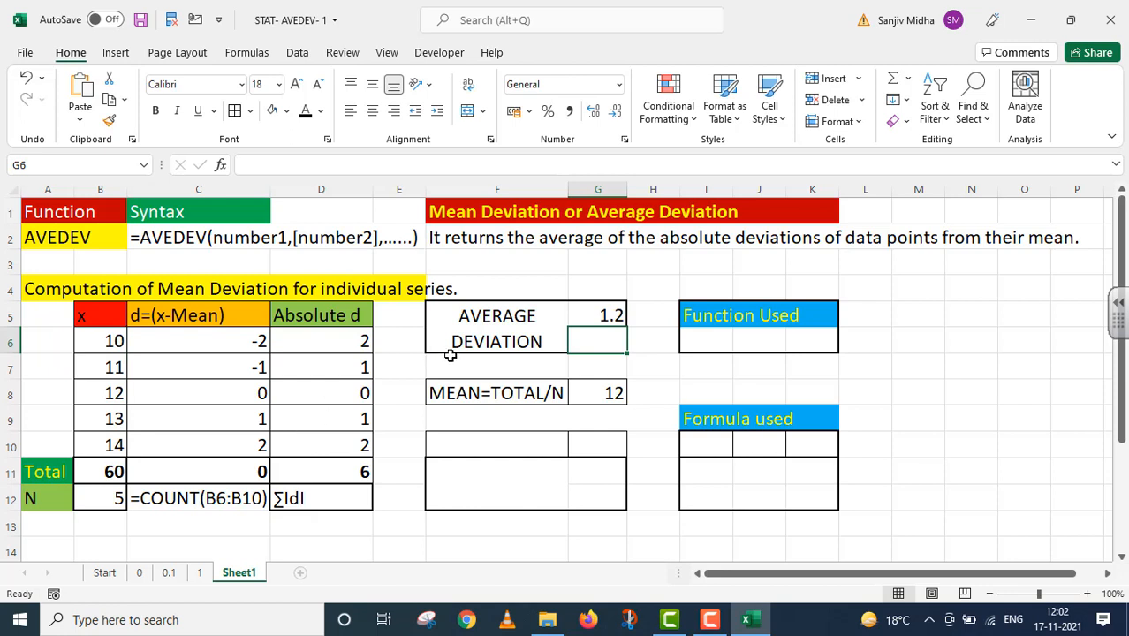
Step: Copy the formula from G5 and show it as text, =AVEDEV(B6:B10), in I6 under Function Used
left_click(595, 316)
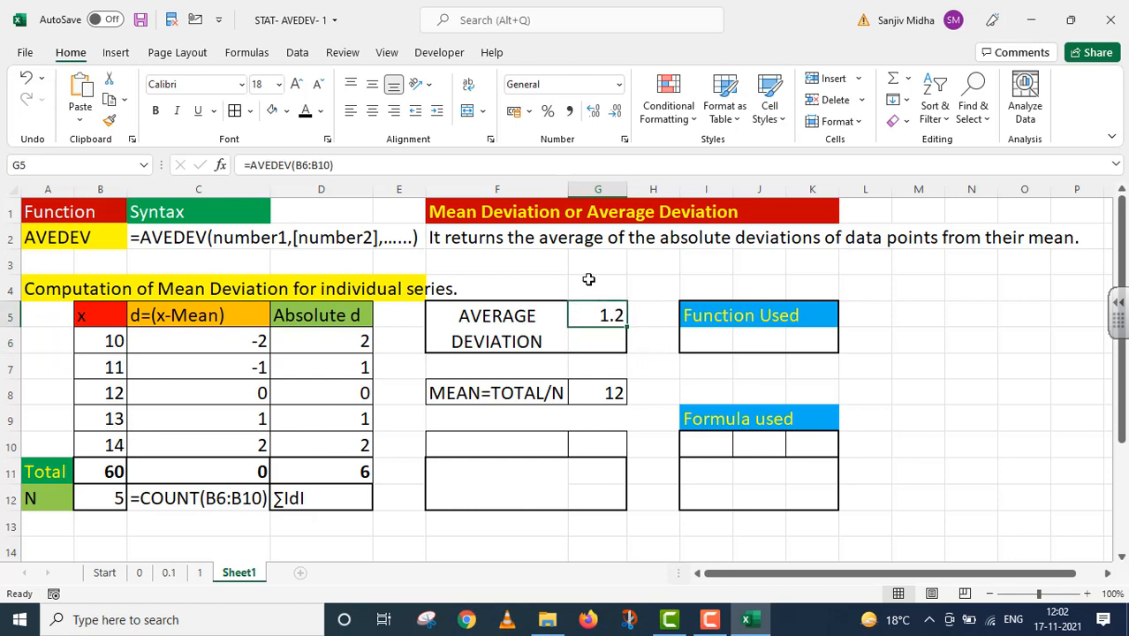
triple_click(344, 164)
key("ctrl+c")
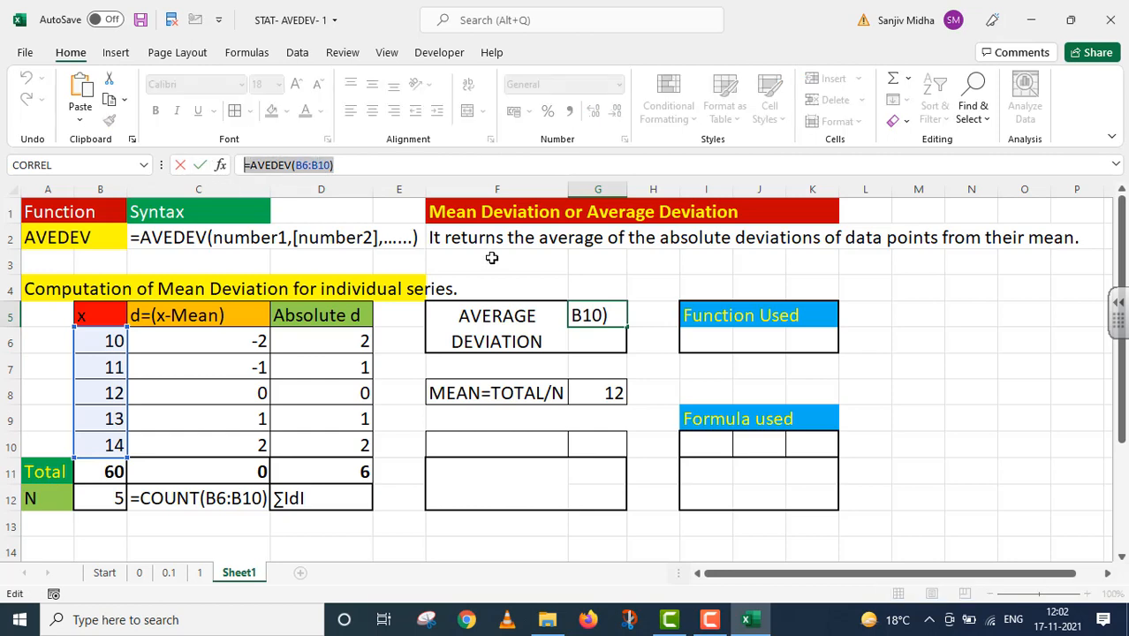
key("Escape")
double_click(699, 336)
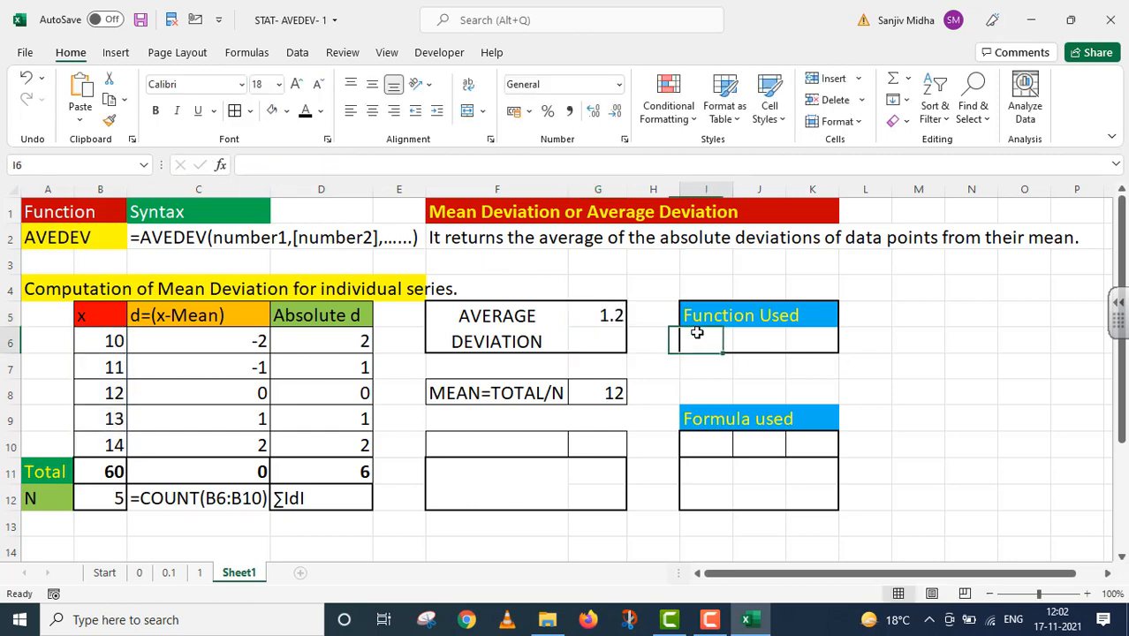
key("ctrl+v")
key("Home")
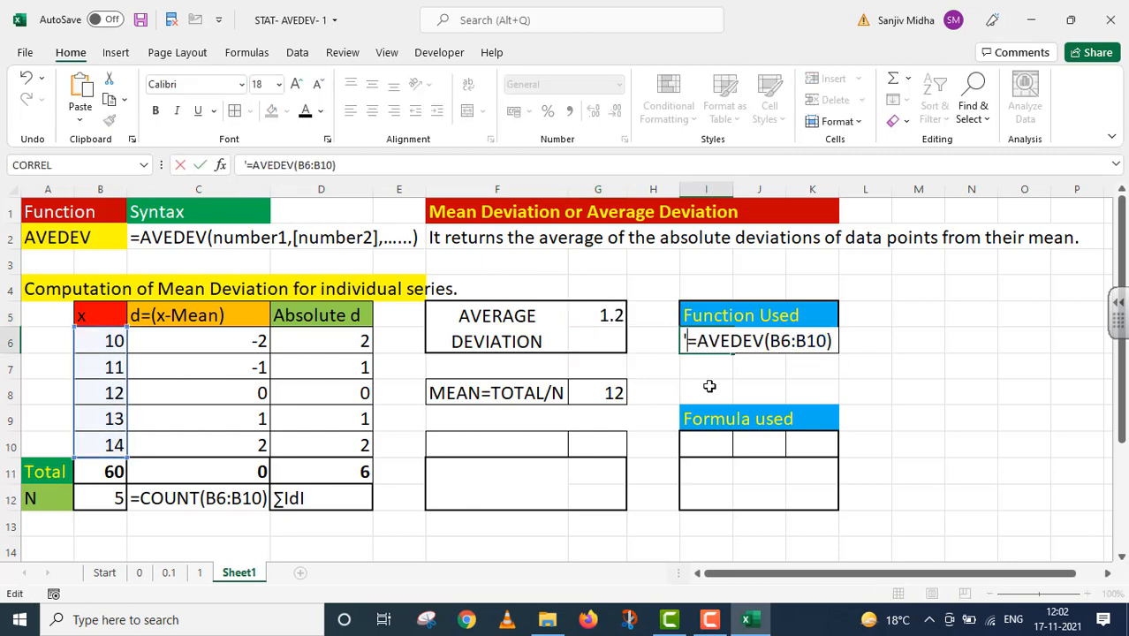
type("'")
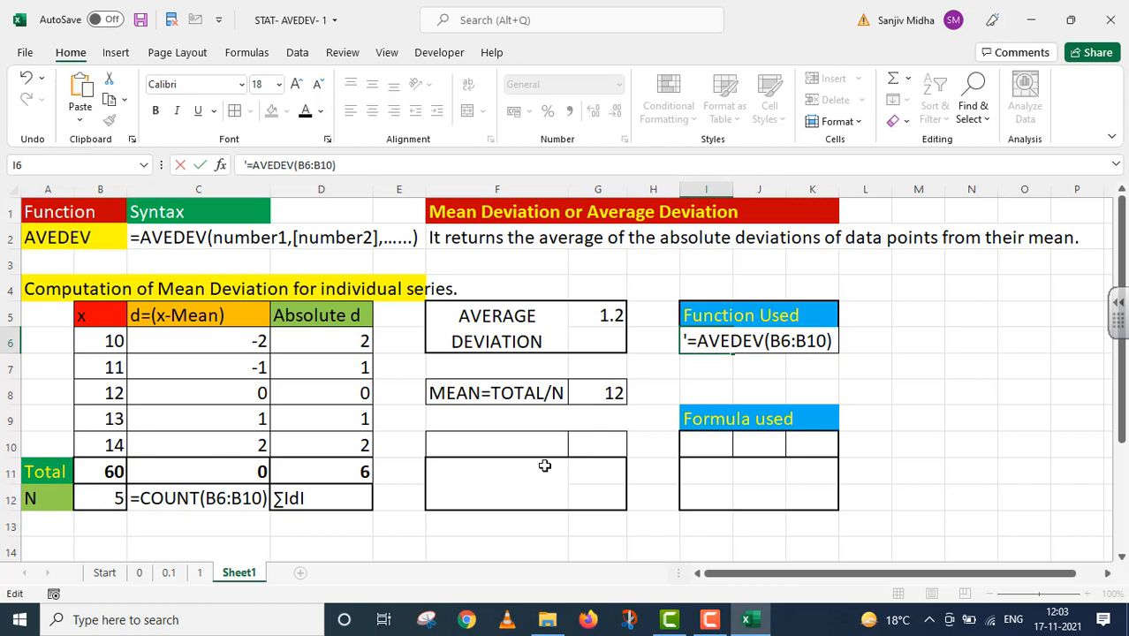
Step: Enter the label AVERAGE DEVIATION in the merged cell F11, below the mean label
left_click(463, 483)
type("A")
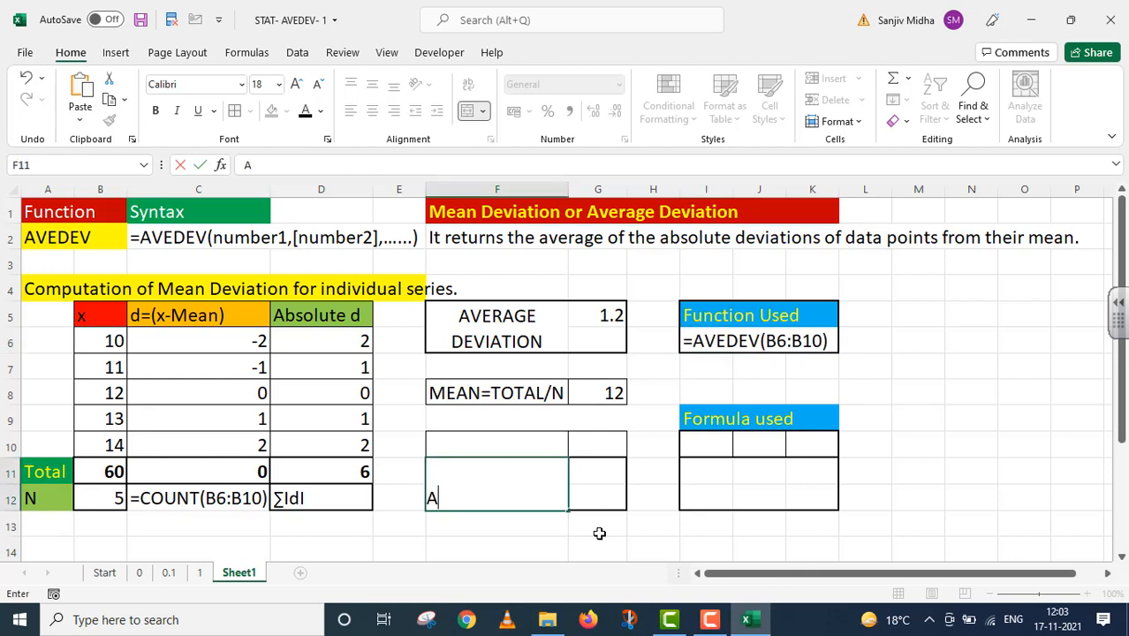
type("VERAGE")
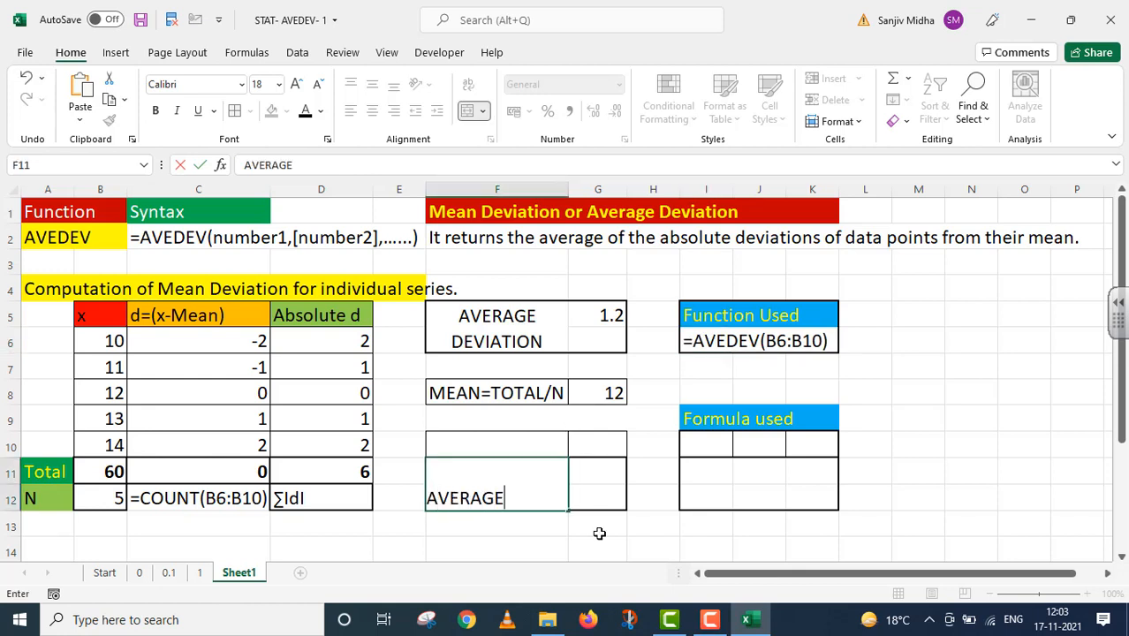
type(" DEVI")
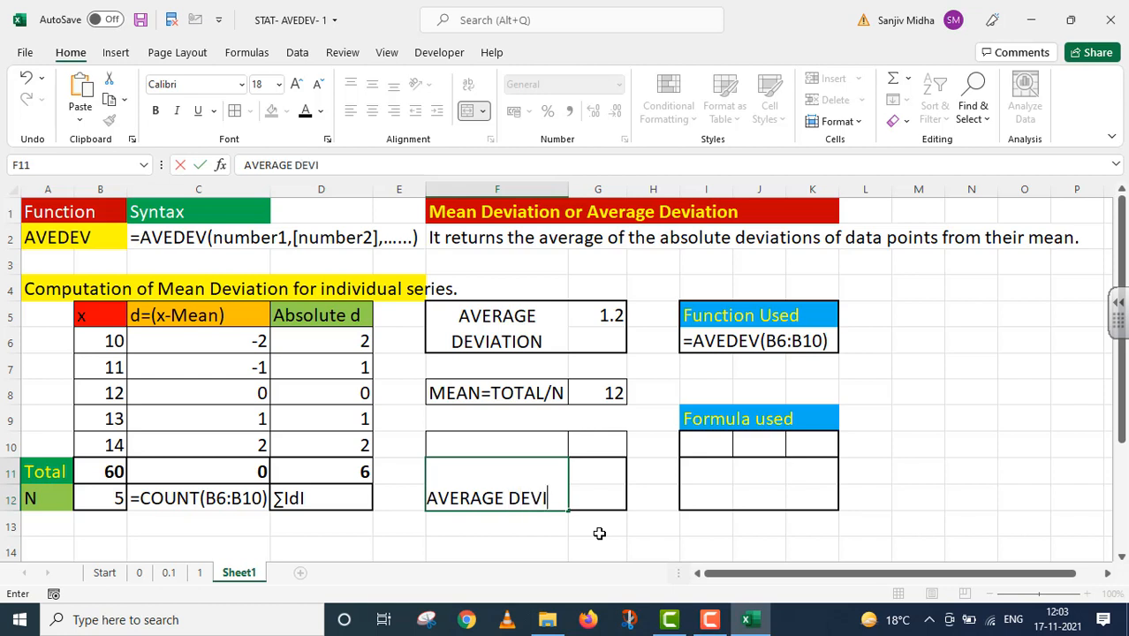
type("ATION")
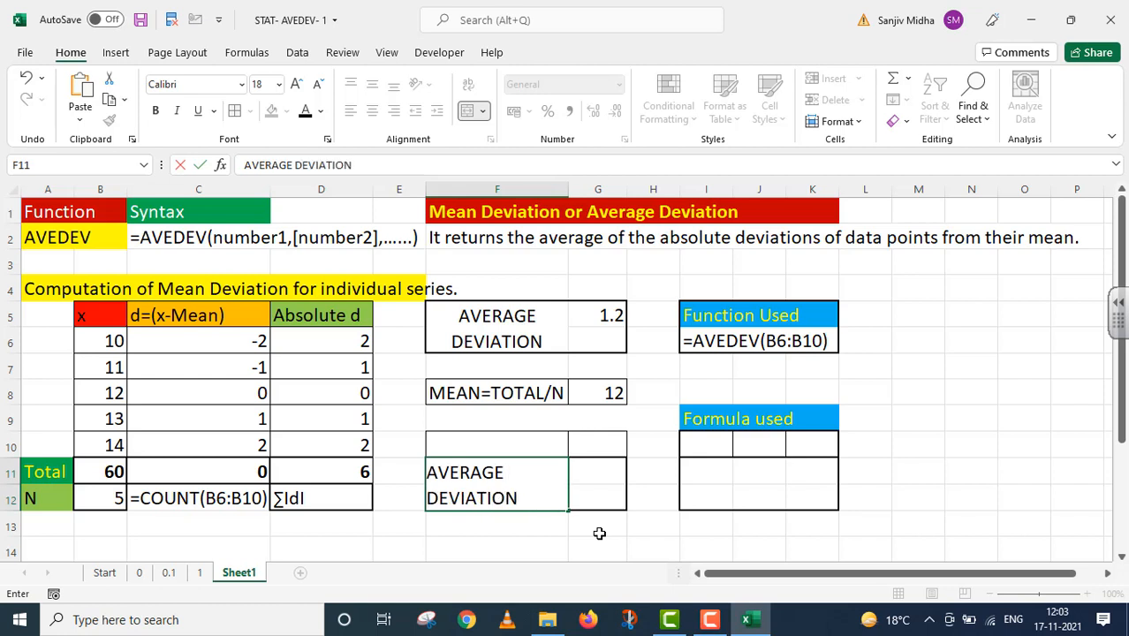
Step: Calculate the average deviation manually in G10 by dividing the absolute deviation total by N with =D11/B12
double_click(582, 447)
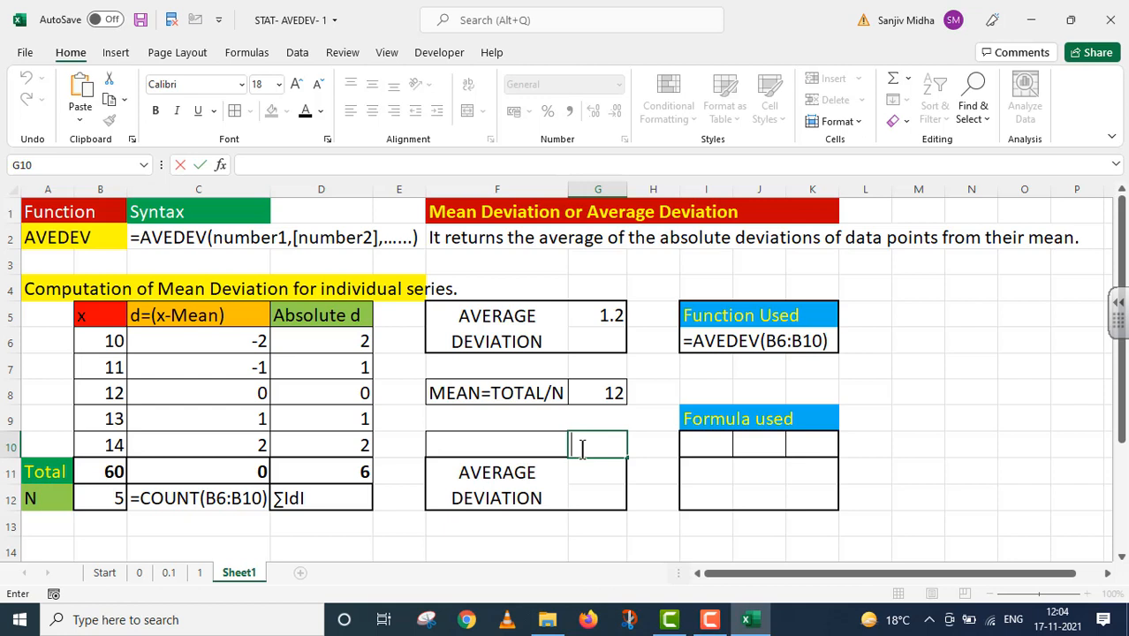
type("=")
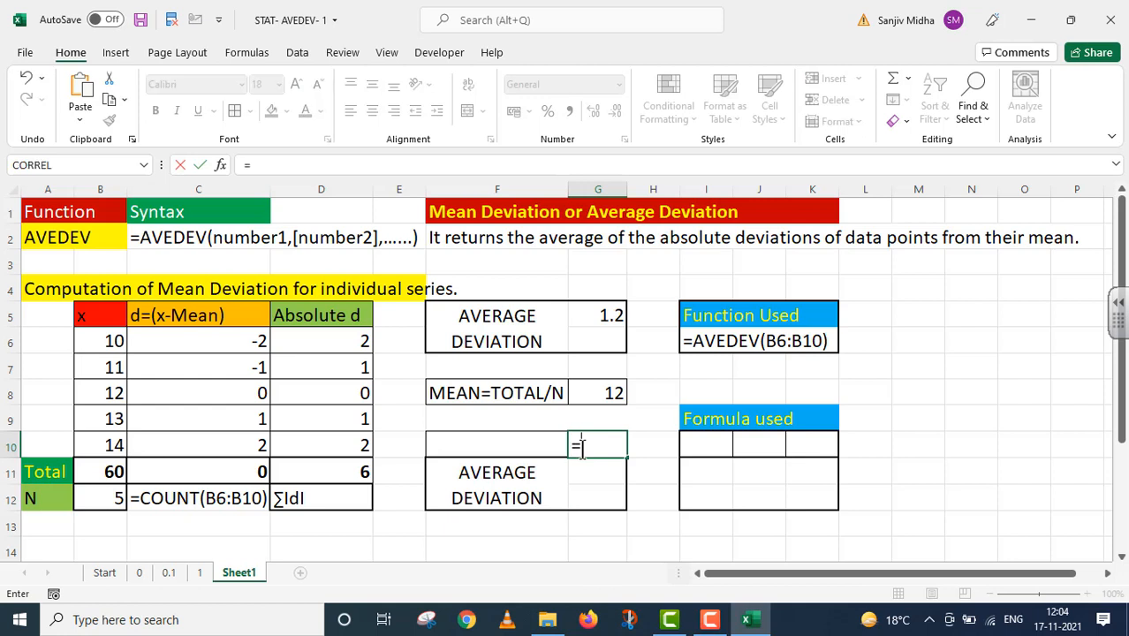
left_click(353, 473)
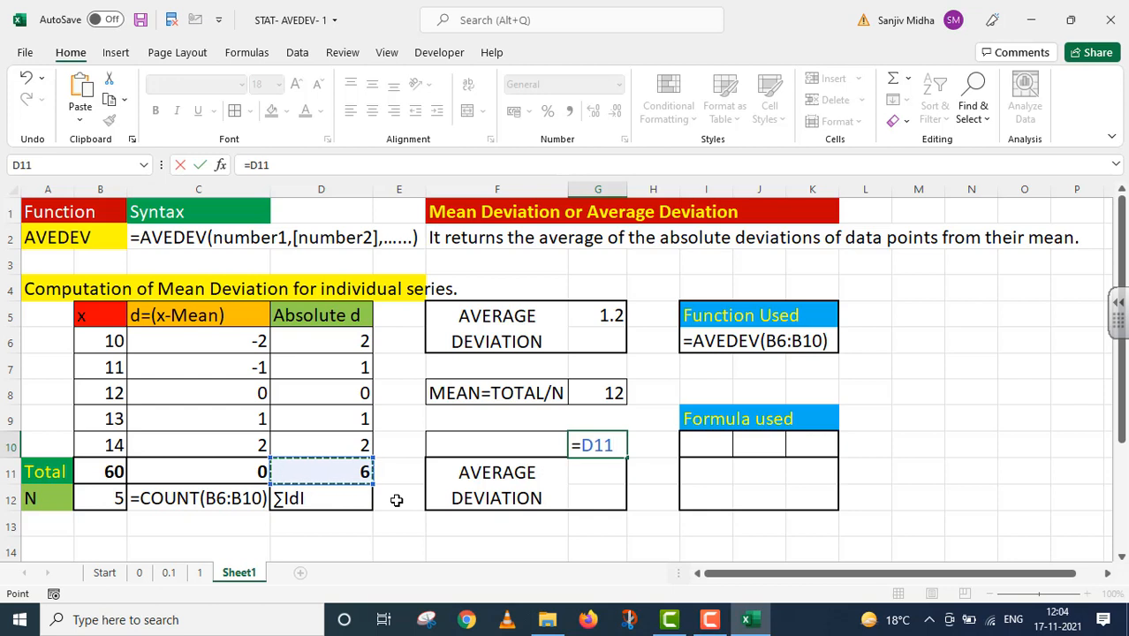
type("/")
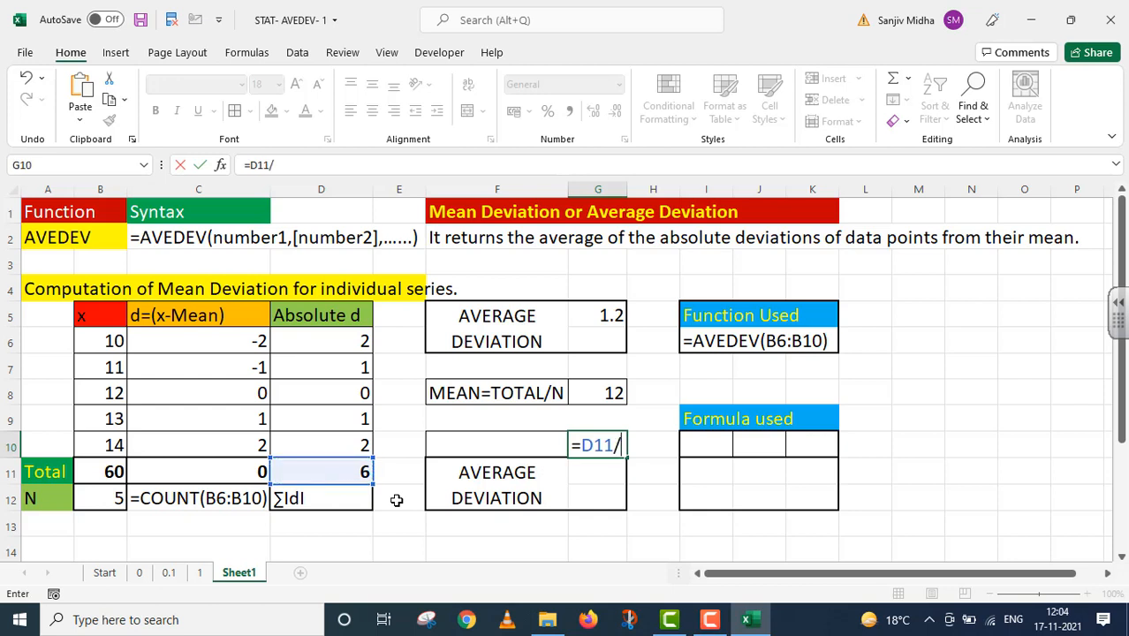
left_click(113, 508)
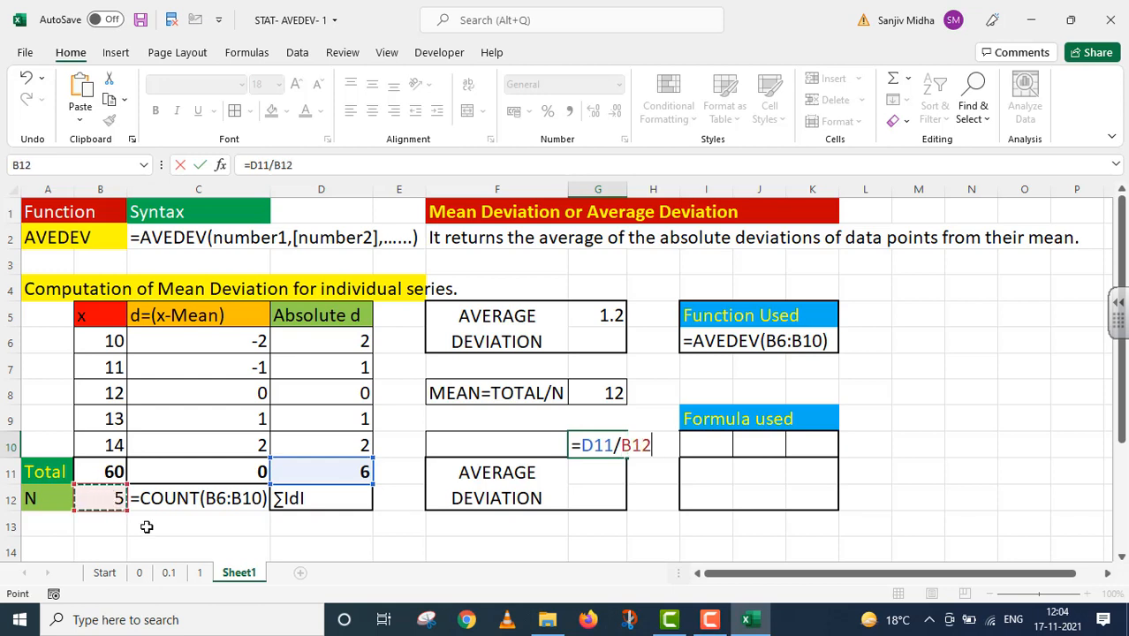
key("Return")
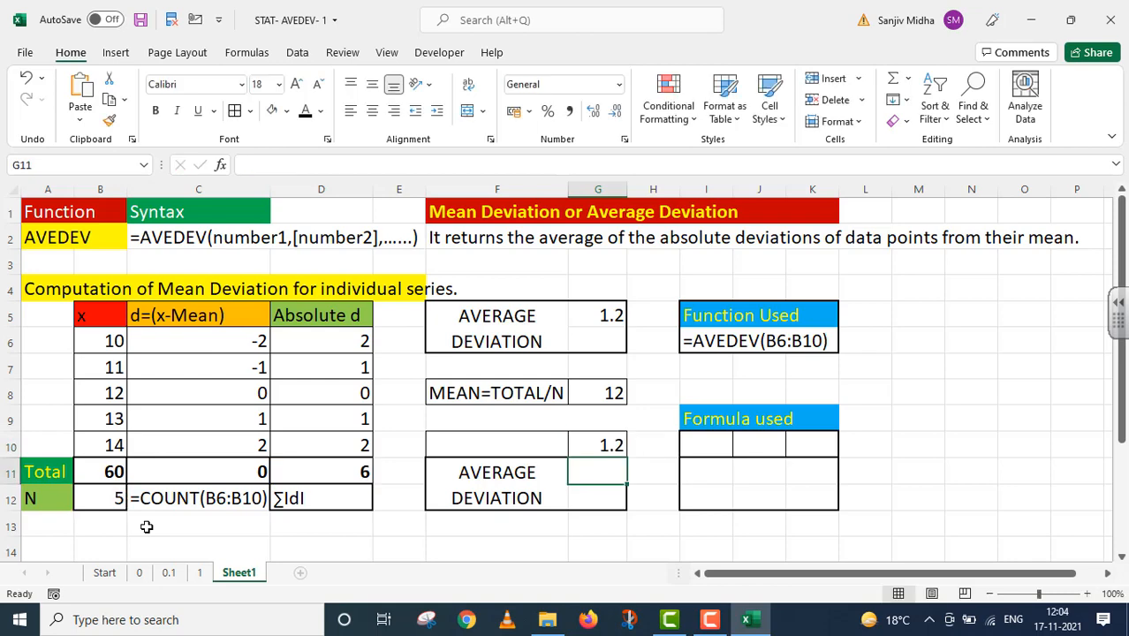
Step: Apply the black font colour to the hidden ∑IdI/N text in G12
left_click(588, 447)
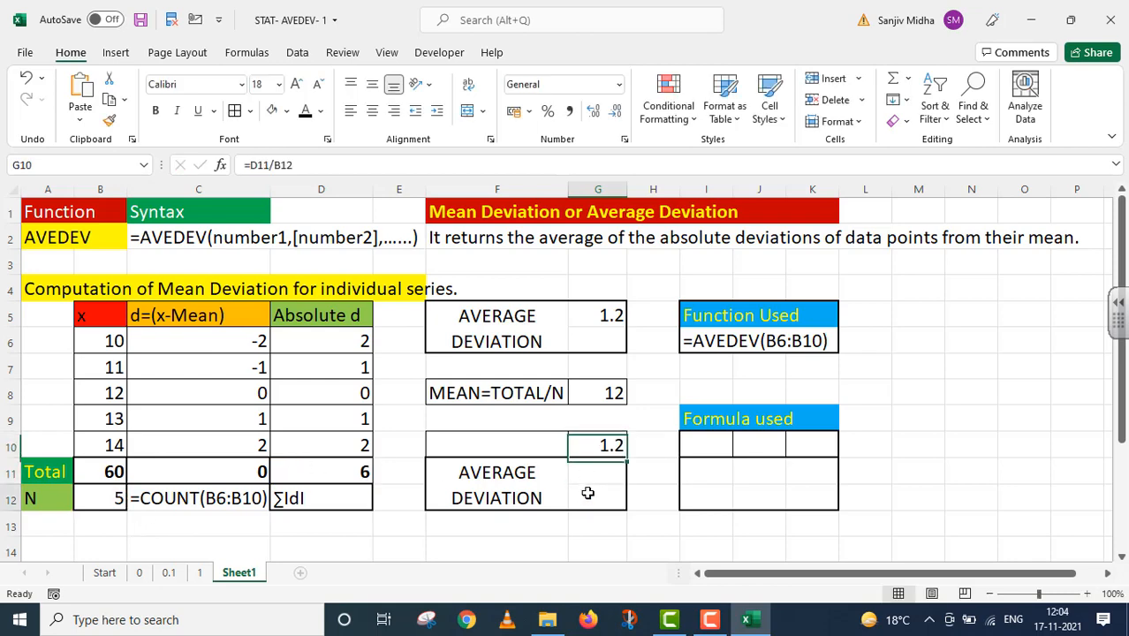
left_click(587, 493)
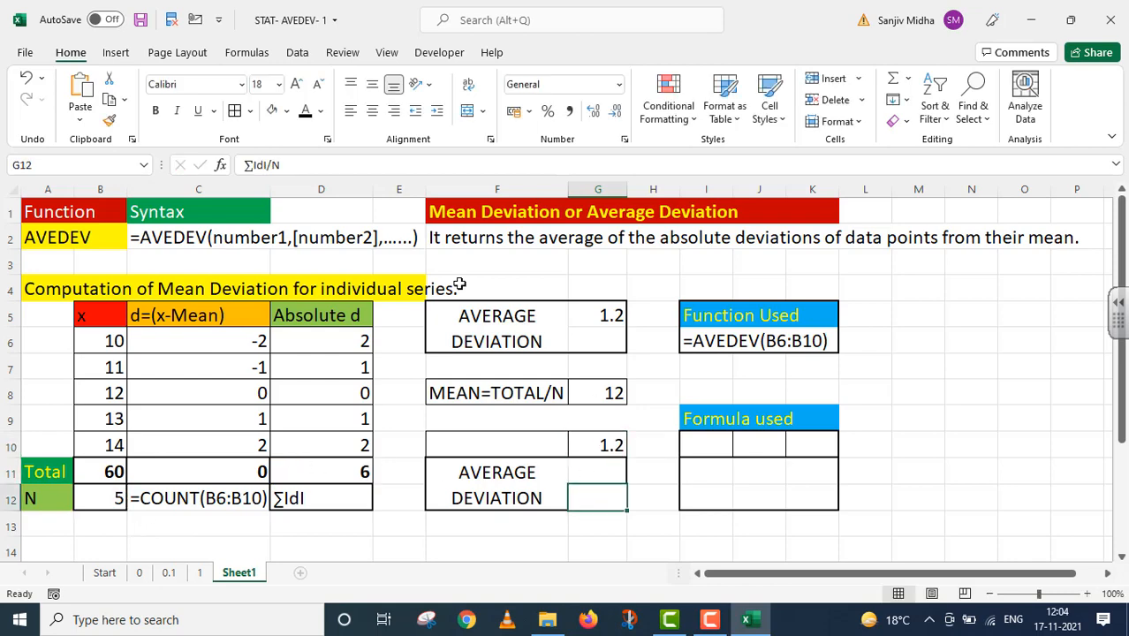
left_click(307, 113)
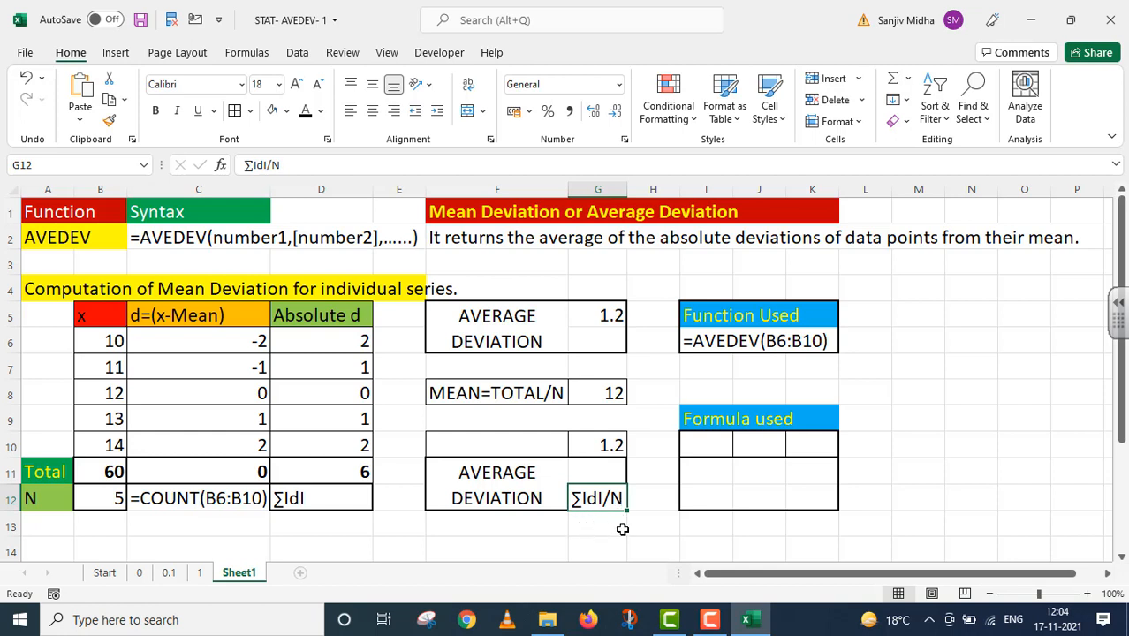
Step: Copy the formula from G10 and show it as text, =D11/B12, in I10 under Formula used
left_click(596, 473)
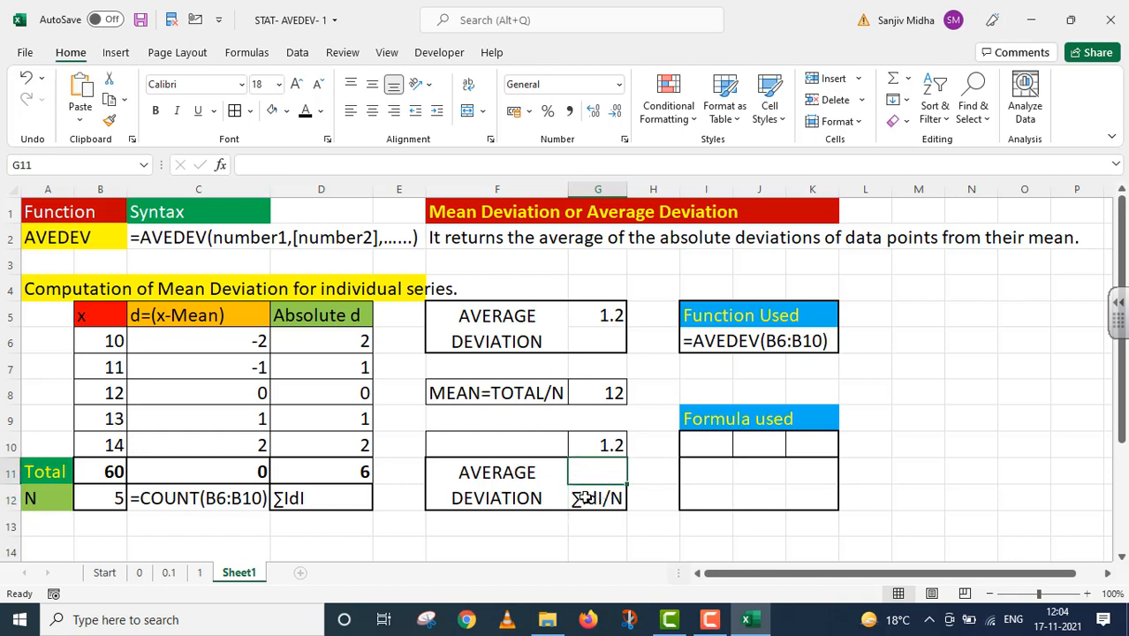
left_click(603, 441)
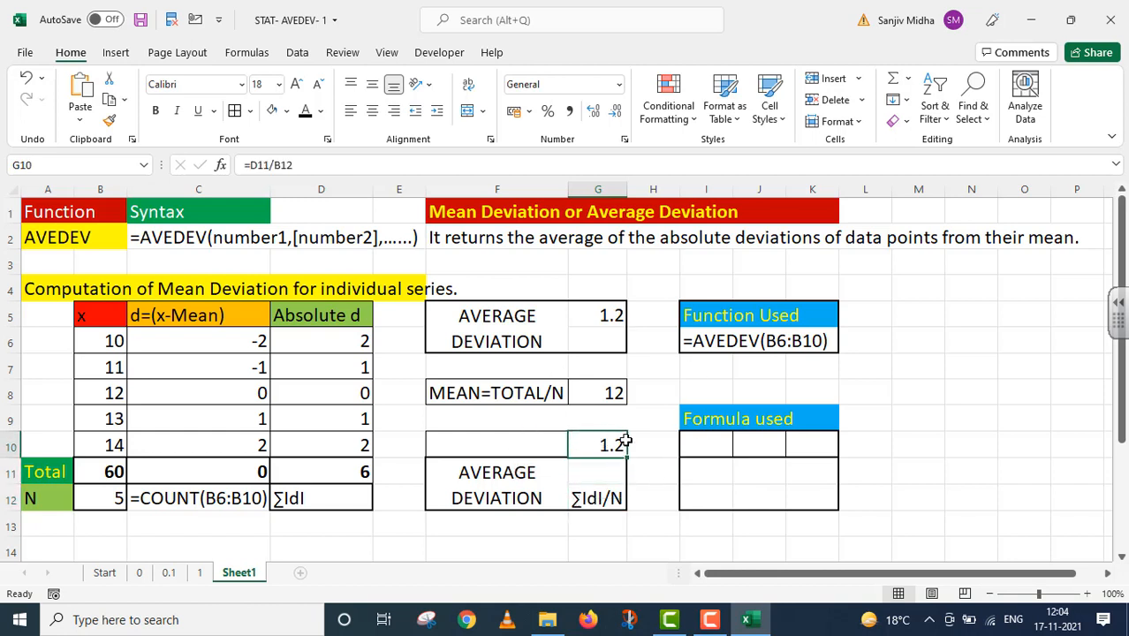
left_click(327, 162)
key("Return")
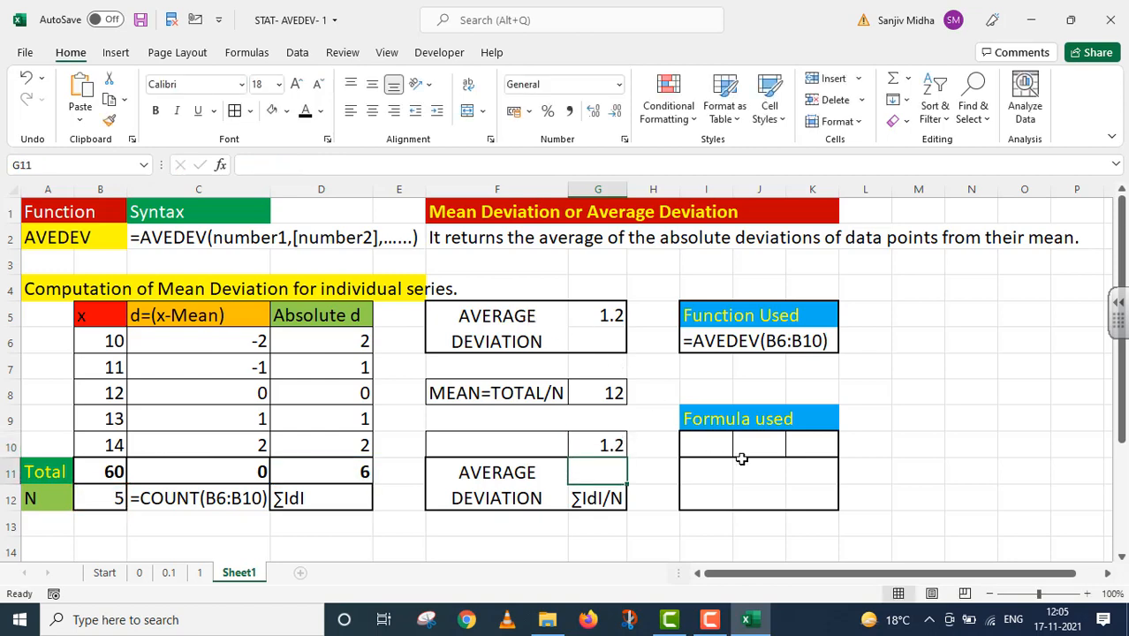
double_click(696, 437)
type("=D11/B12")
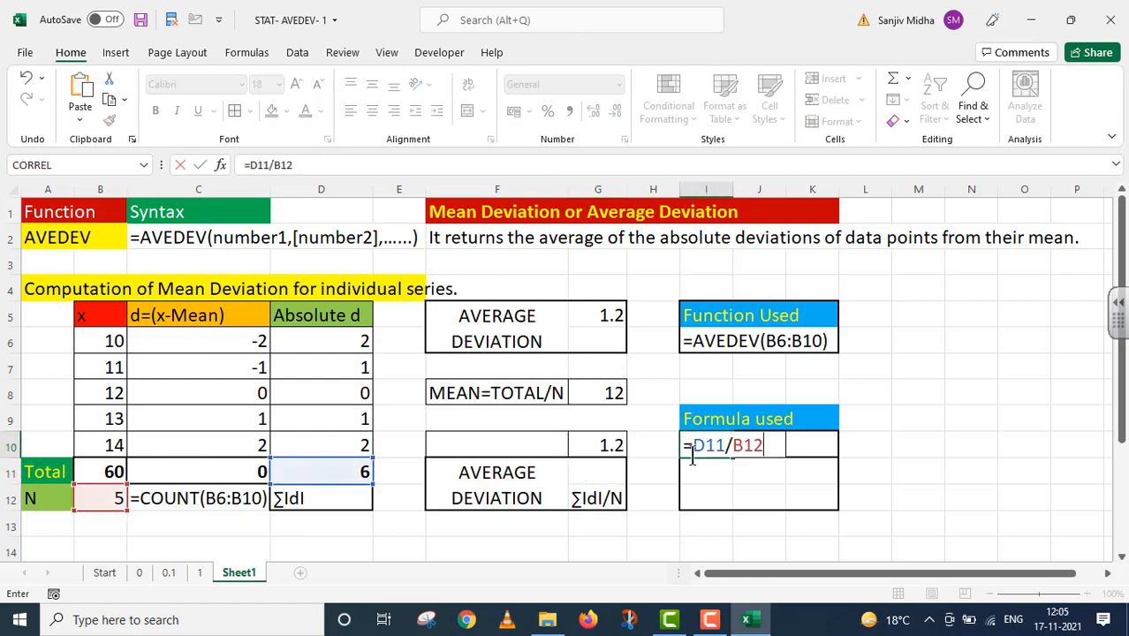
left_click(690, 453)
type("'")
left_click(918, 445)
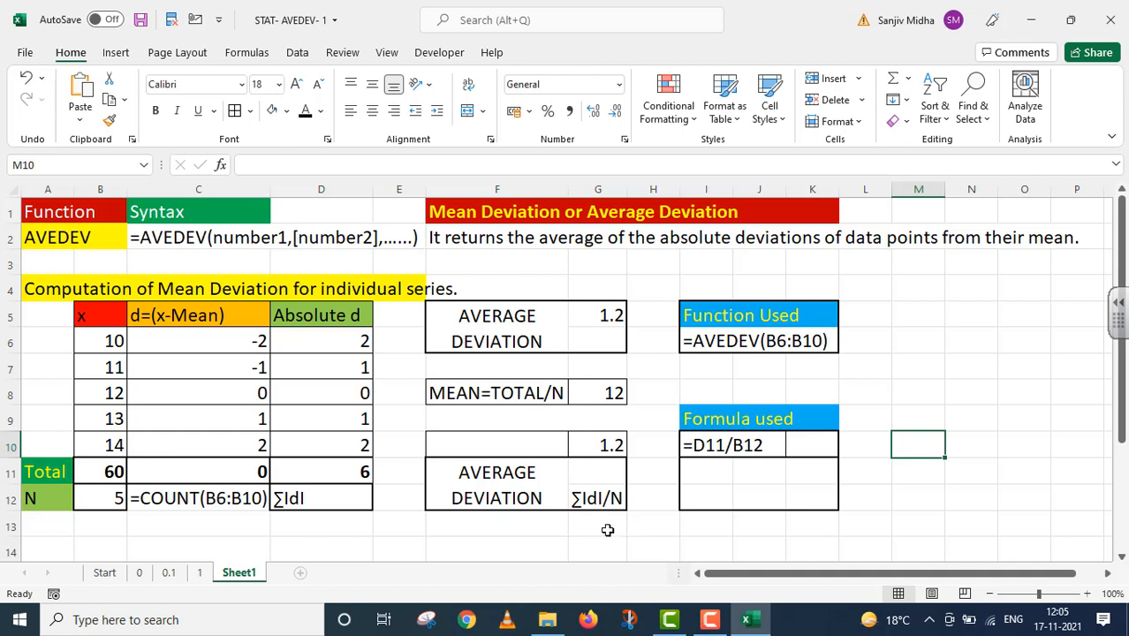
left_click(902, 494)
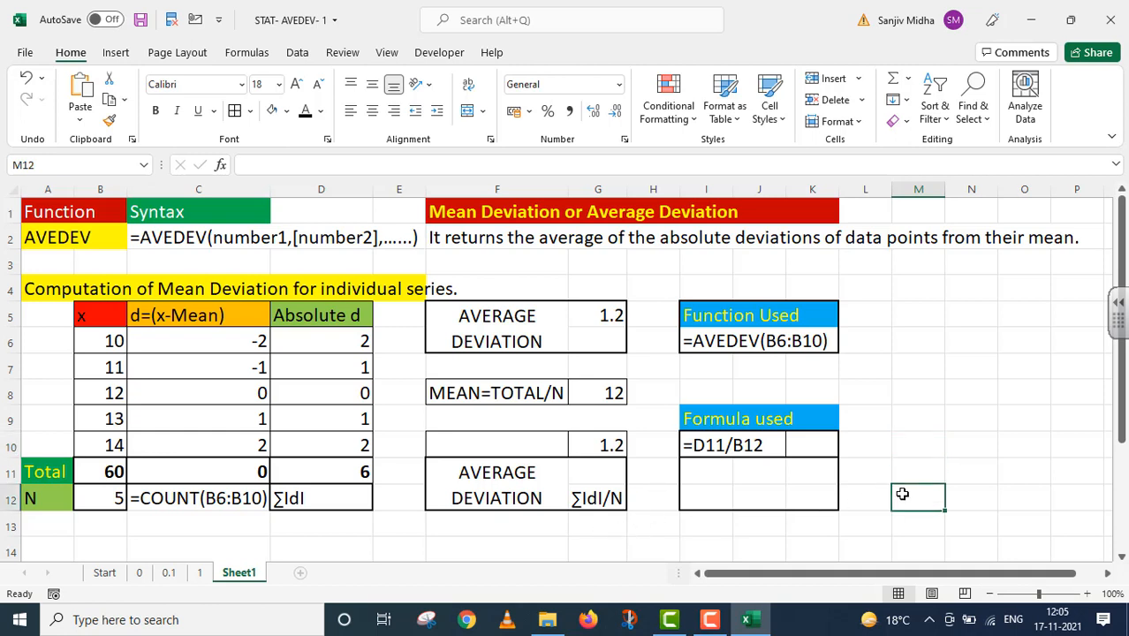
Step: Highlight both average deviation results, G5 and G10, with a yellow fill
left_click(617, 311)
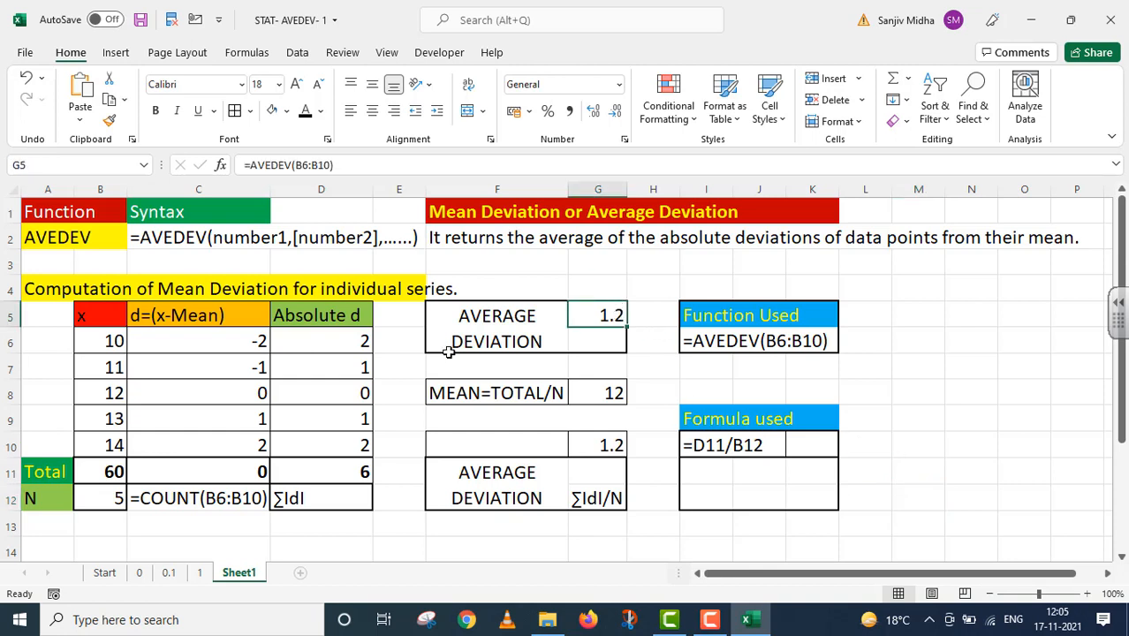
left_click(286, 111)
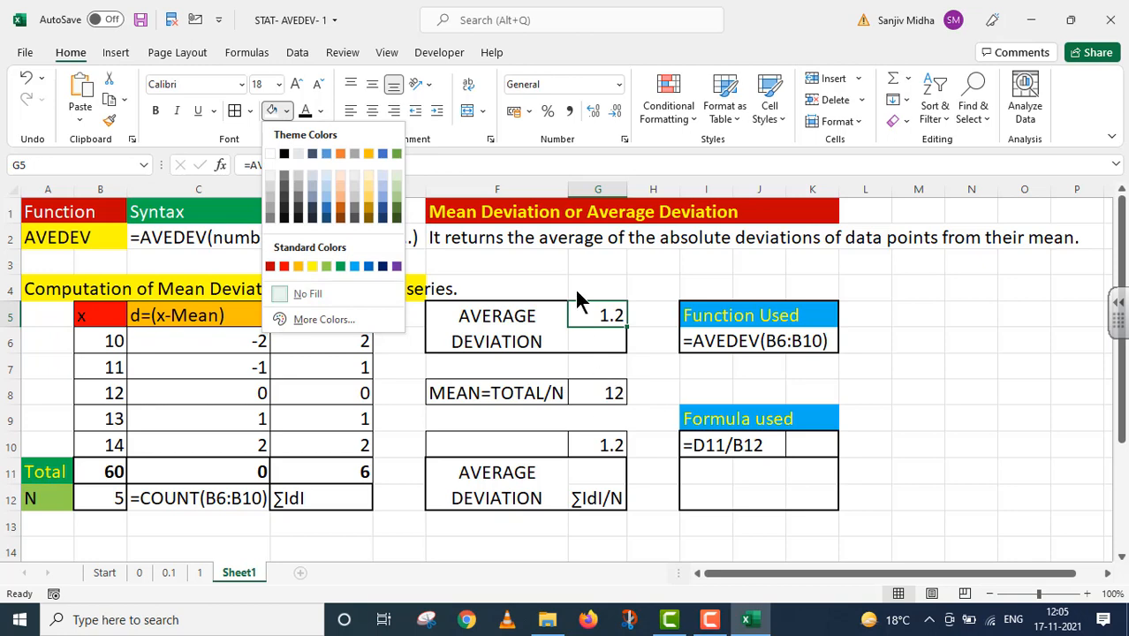
left_click(312, 266)
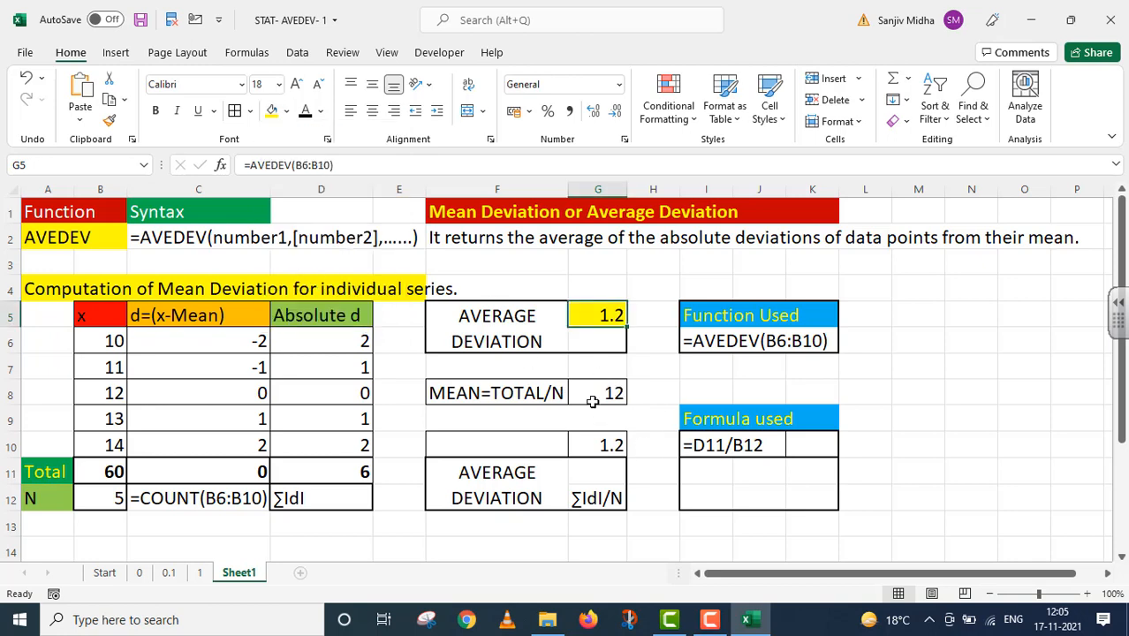
left_click(605, 441)
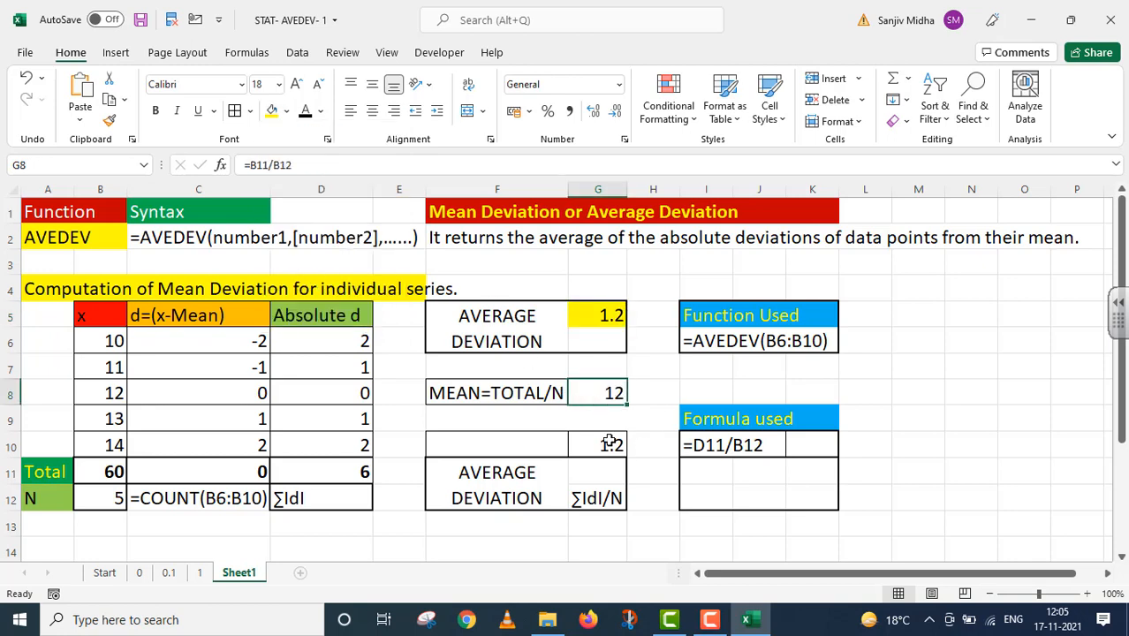
left_click(272, 110)
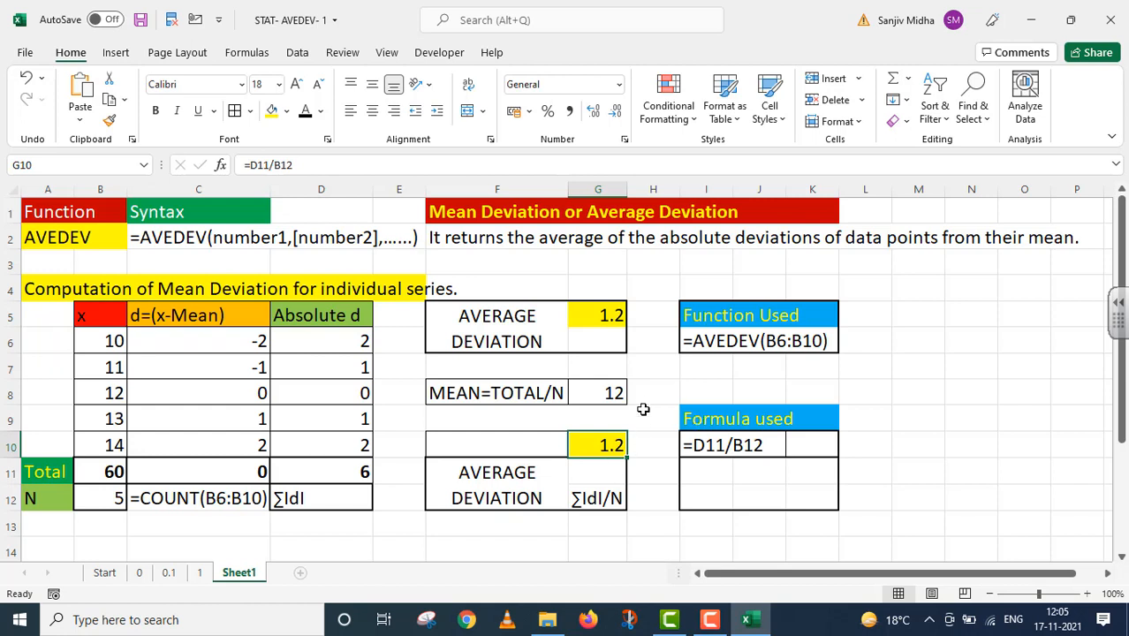